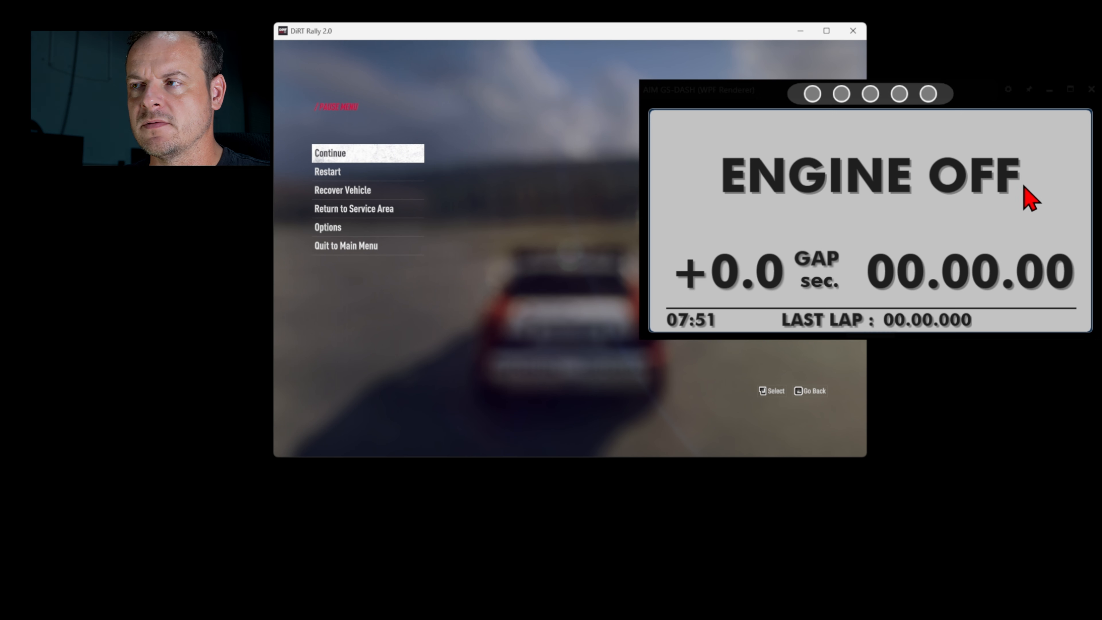
- Switch to Sigma Integrale Motion Systems, reposition its window in view of the recording, and open the Game Settings
{"action": "mouse_move", "coordinate": [974, 107]}
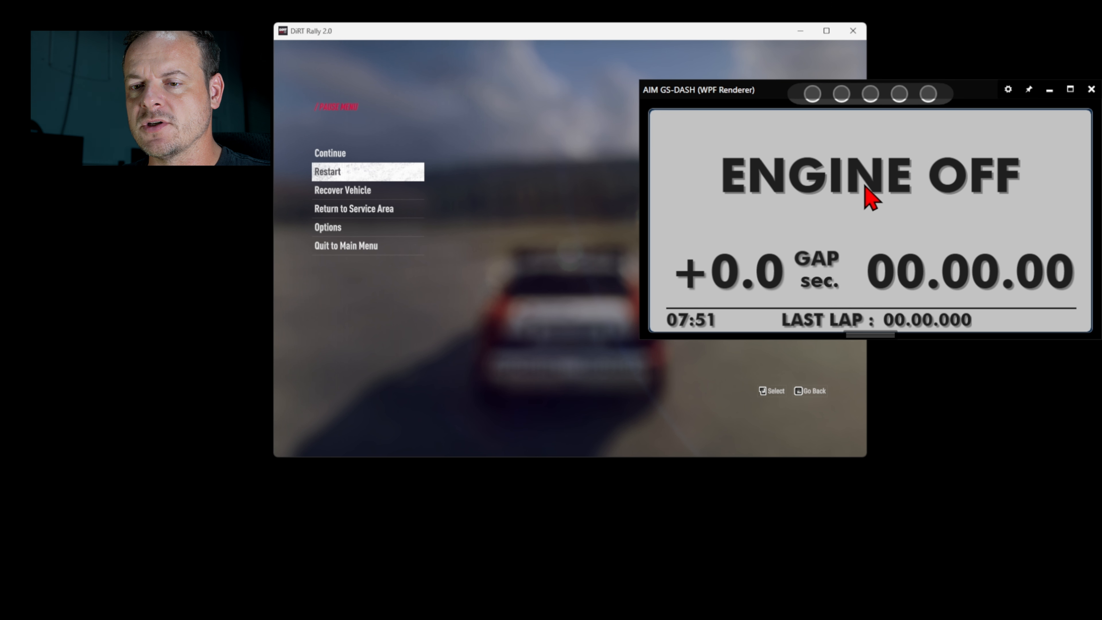
{"action": "left_click", "coordinate": [737, 618]}
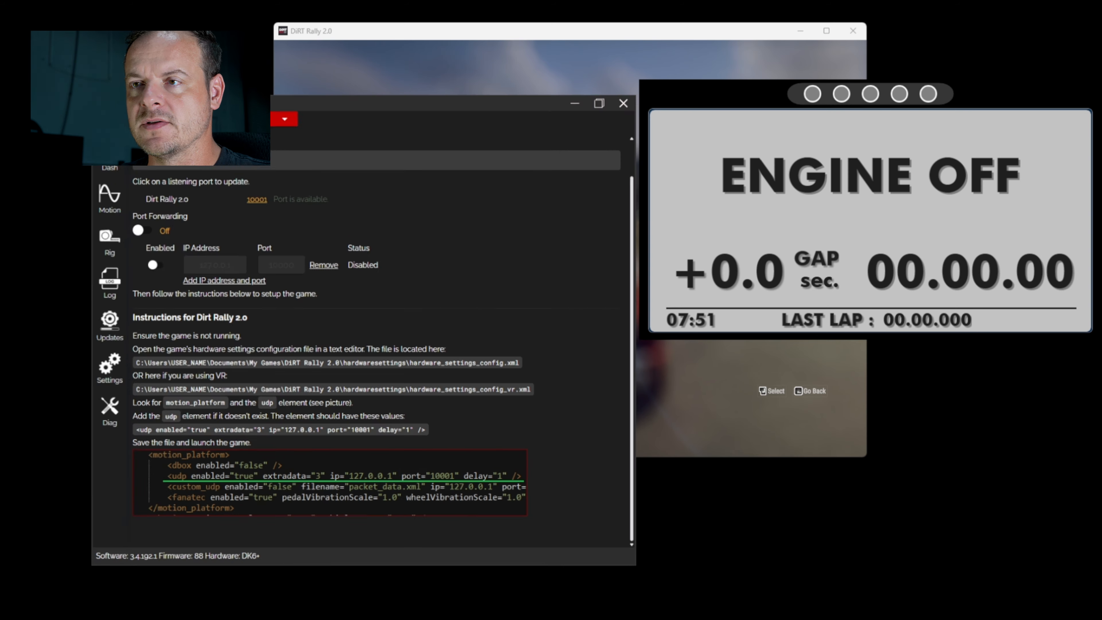
{"action": "double_click", "coordinate": [328, 65]}
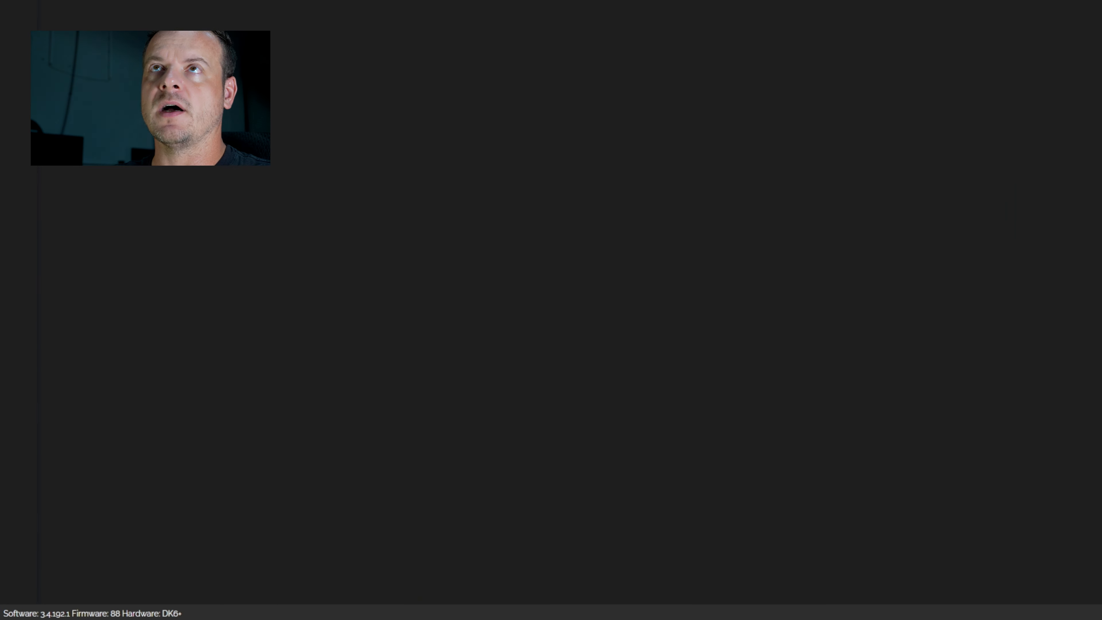
{"action": "double_click", "coordinate": [270, 6]}
{"action": "left_click_drag", "start_coordinate": [277, 64], "coordinate": [471, 79]}
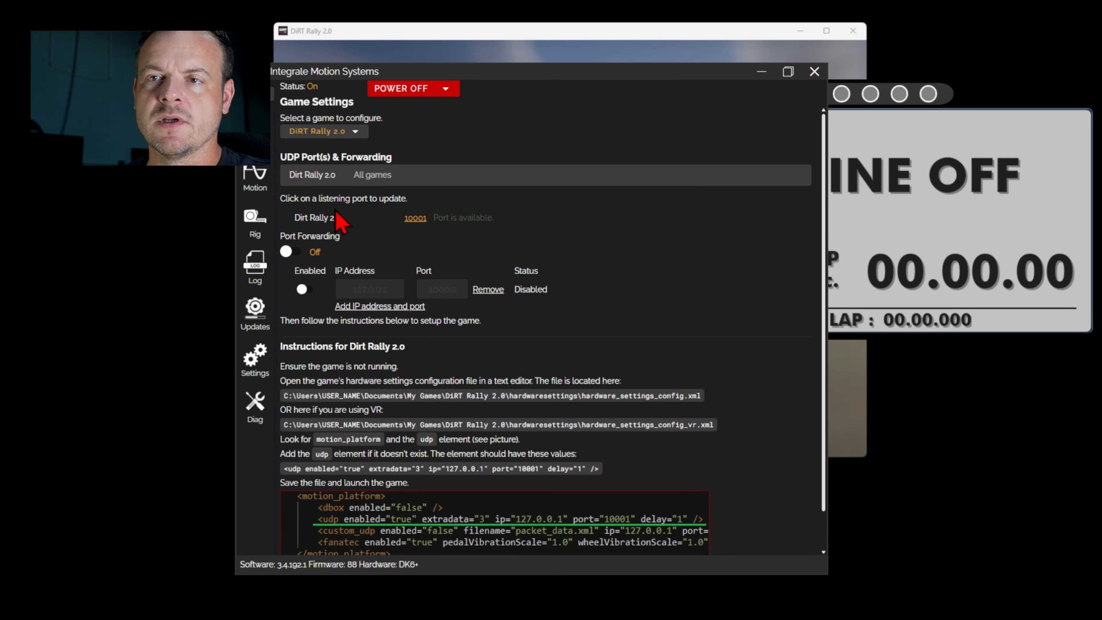
{"action": "left_click", "coordinate": [260, 367]}
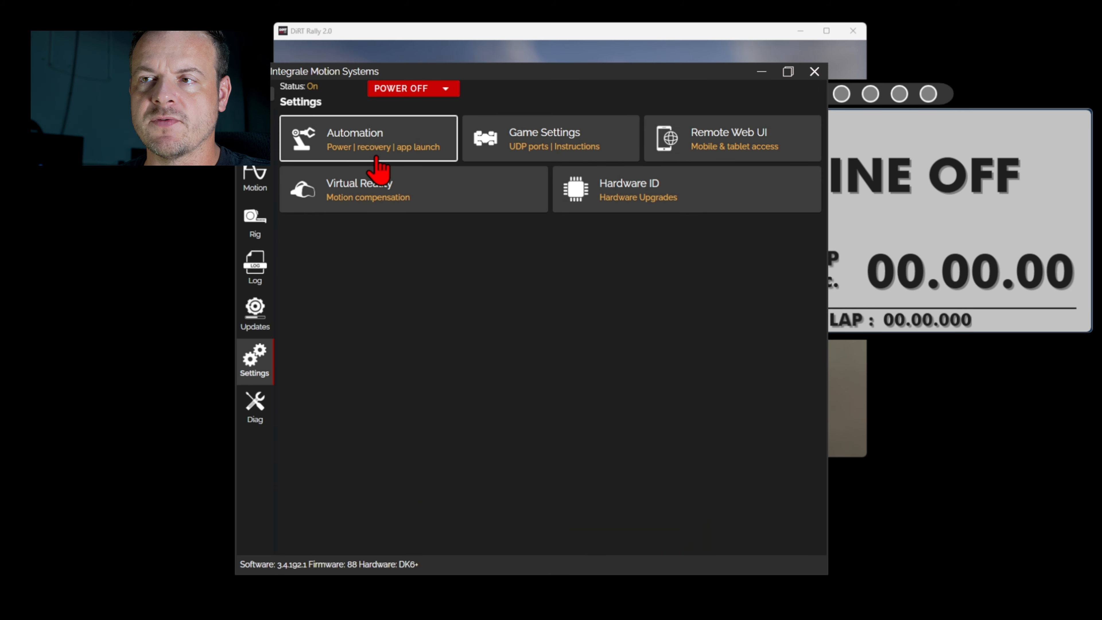
{"action": "left_click", "coordinate": [564, 154]}
- Browse the list of configurable games and choose DiRT Rally 2.0
{"action": "left_click", "coordinate": [352, 132]}
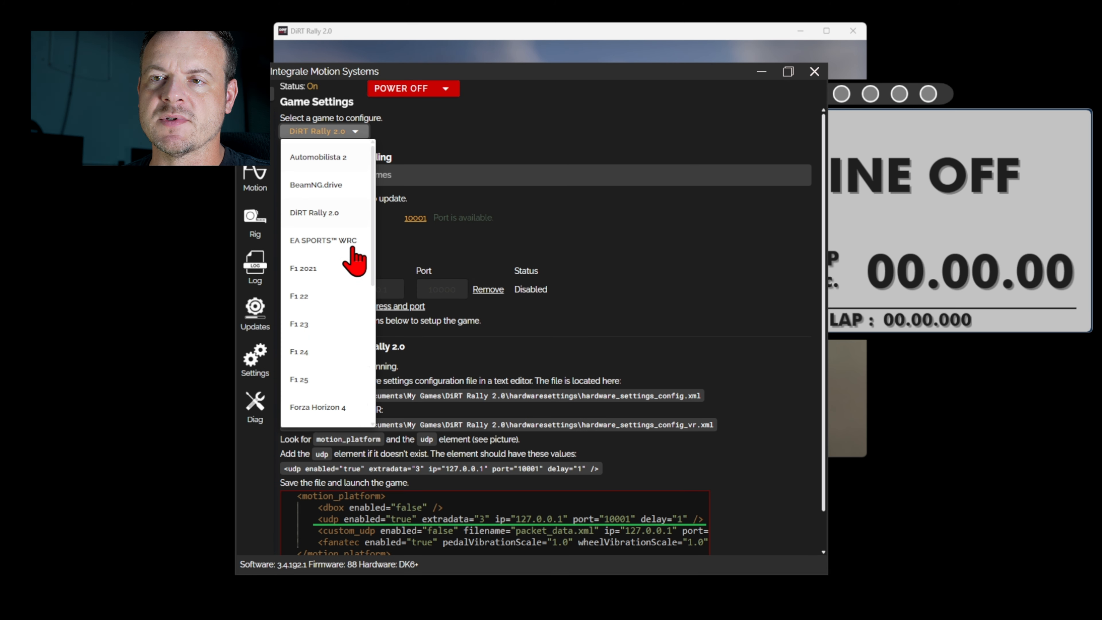
{"action": "scroll", "coordinate": [354, 393], "scroll_direction": "down", "scroll_amount": 5}
{"action": "scroll", "coordinate": [350, 345], "scroll_direction": "up", "scroll_amount": 8}
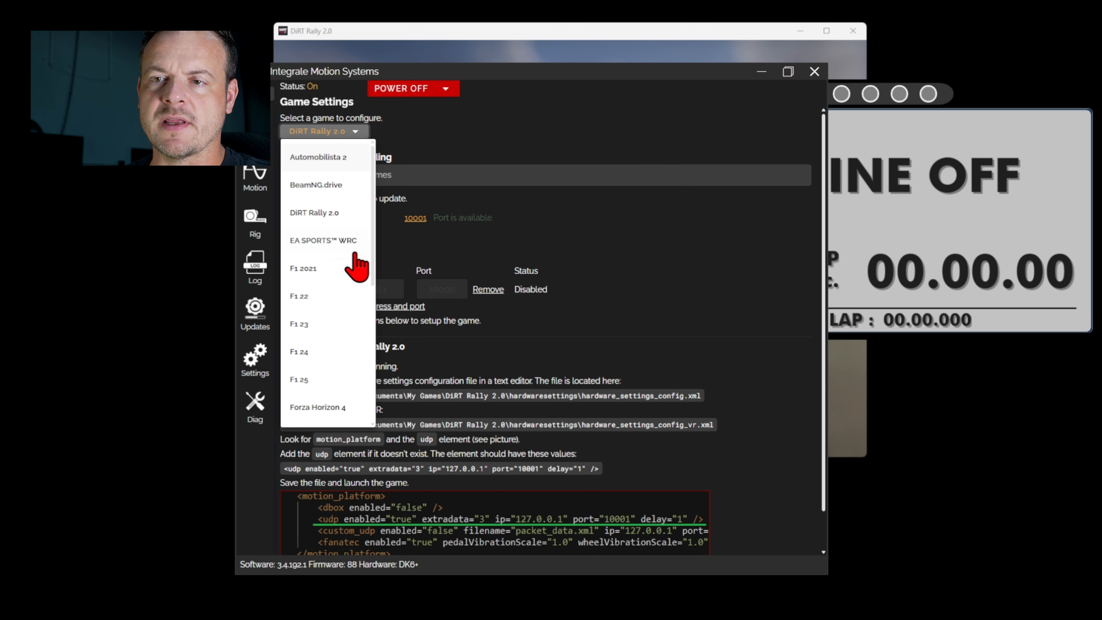
{"action": "scroll", "coordinate": [338, 312], "scroll_direction": "down", "scroll_amount": 5}
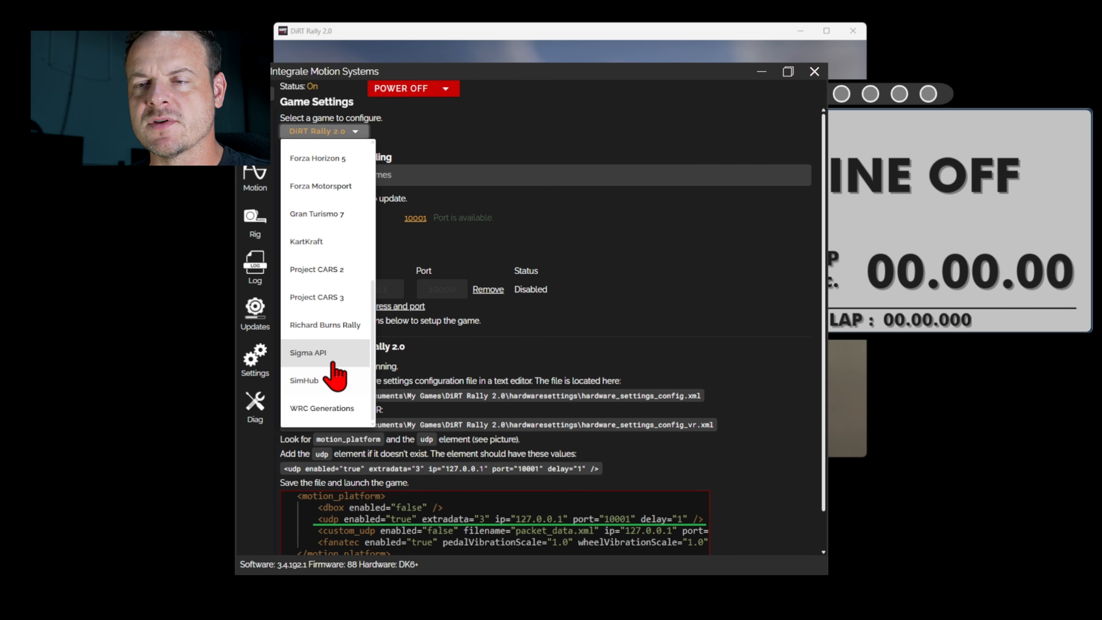
{"action": "scroll", "coordinate": [344, 282], "scroll_direction": "up", "scroll_amount": 5}
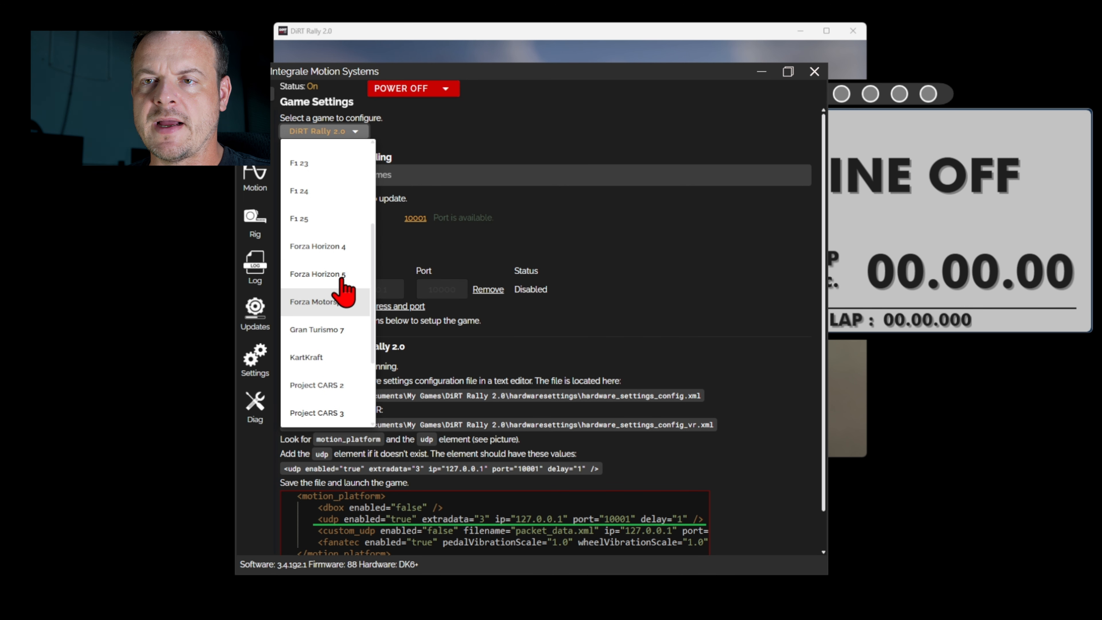
{"action": "left_click", "coordinate": [332, 221]}
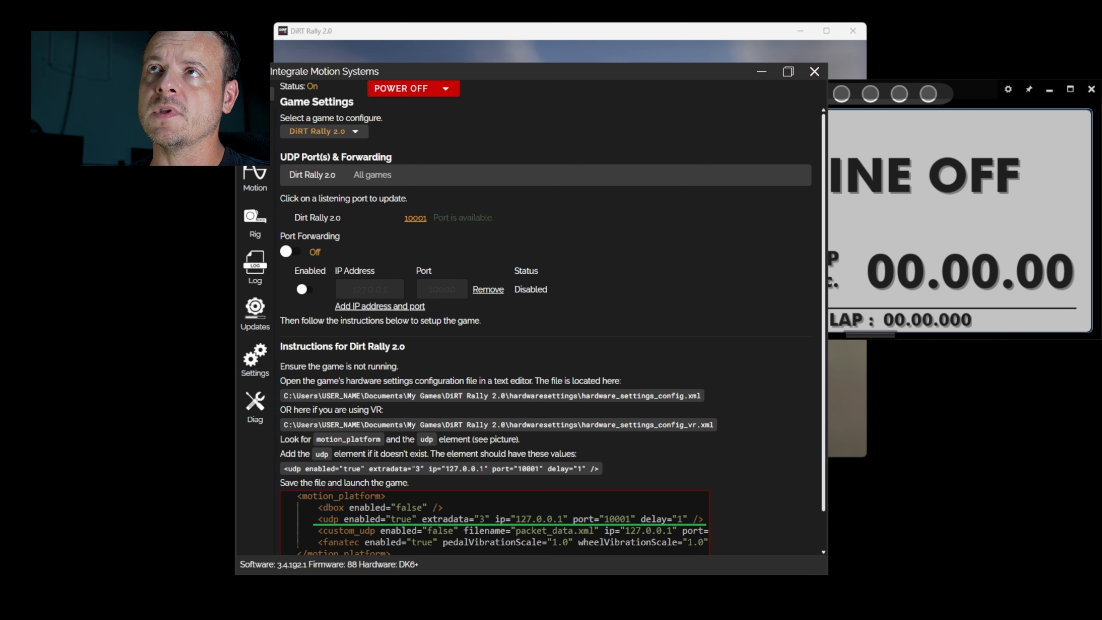
- Bring hardware_settings_config.xml into view in the text editor and close the running DiRT Rally 2.0 game
{"action": "left_click_drag", "start_coordinate": [494, 0], "coordinate": [561, 16]}
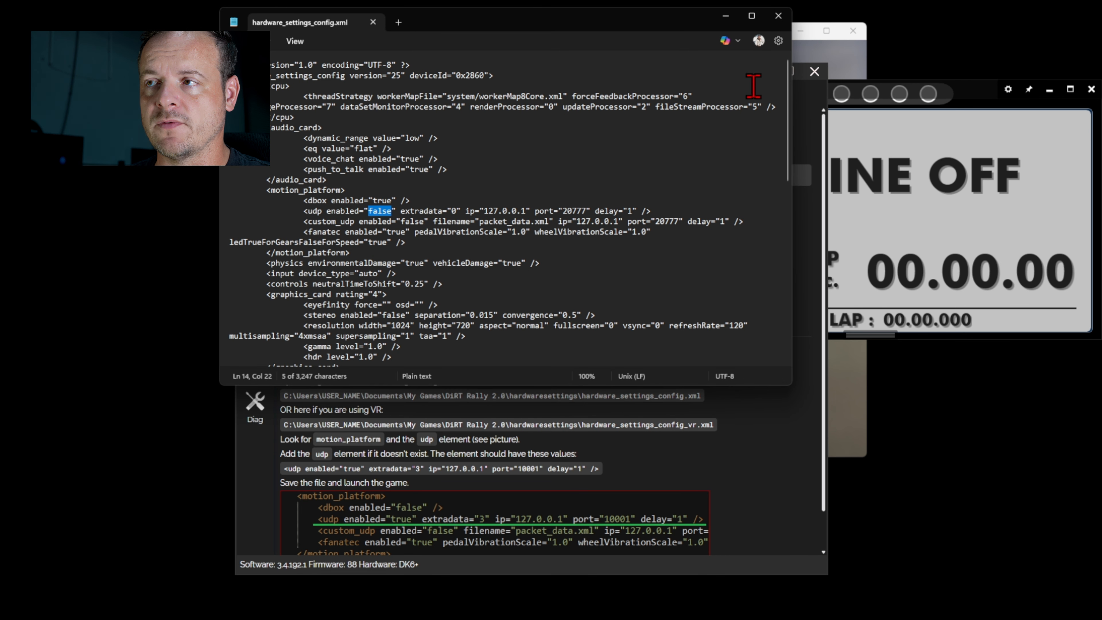
{"action": "left_click", "coordinate": [855, 59]}
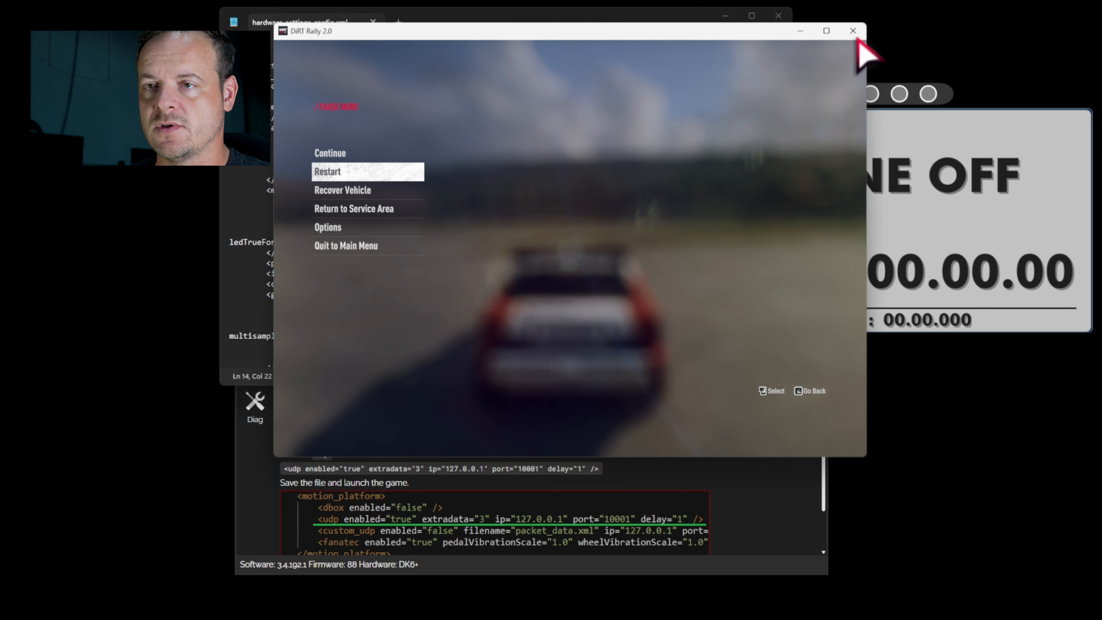
{"action": "left_click", "coordinate": [853, 36]}
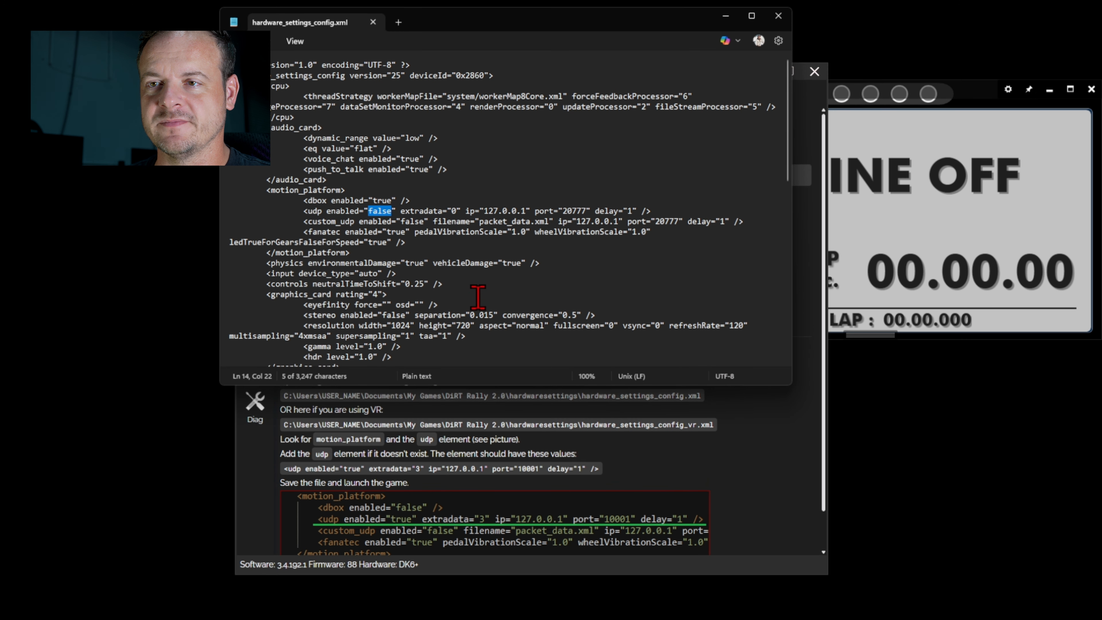
- In the motion_platform udp element, set enabled to "true" and extradata to "3"
{"action": "type", "text": "true"}
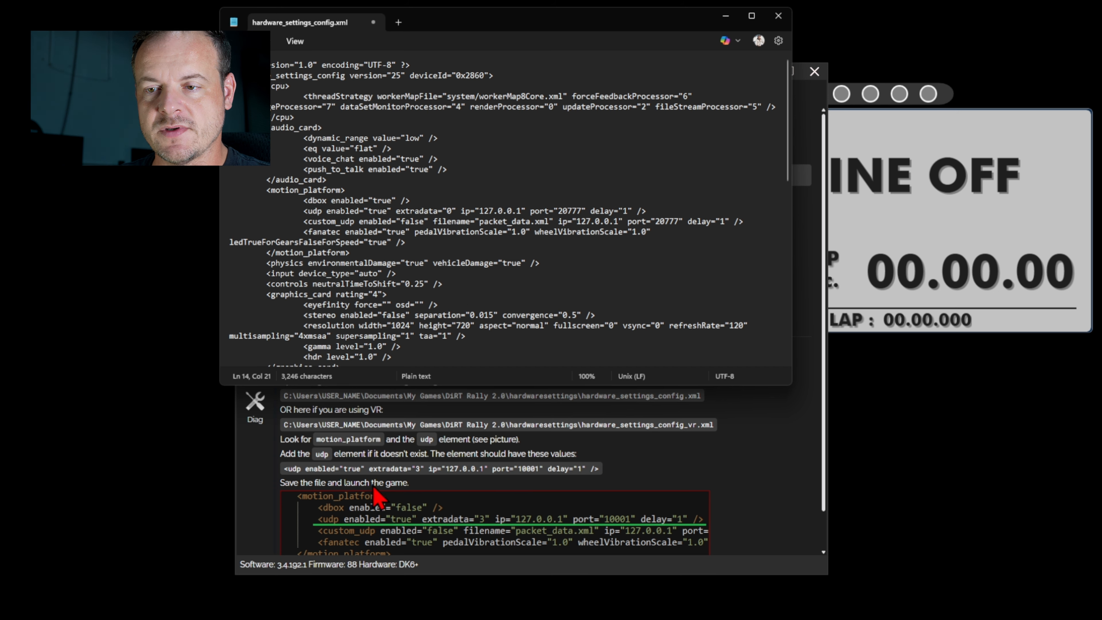
{"action": "double_click", "coordinate": [448, 212]}
{"action": "type", "text": "3"}
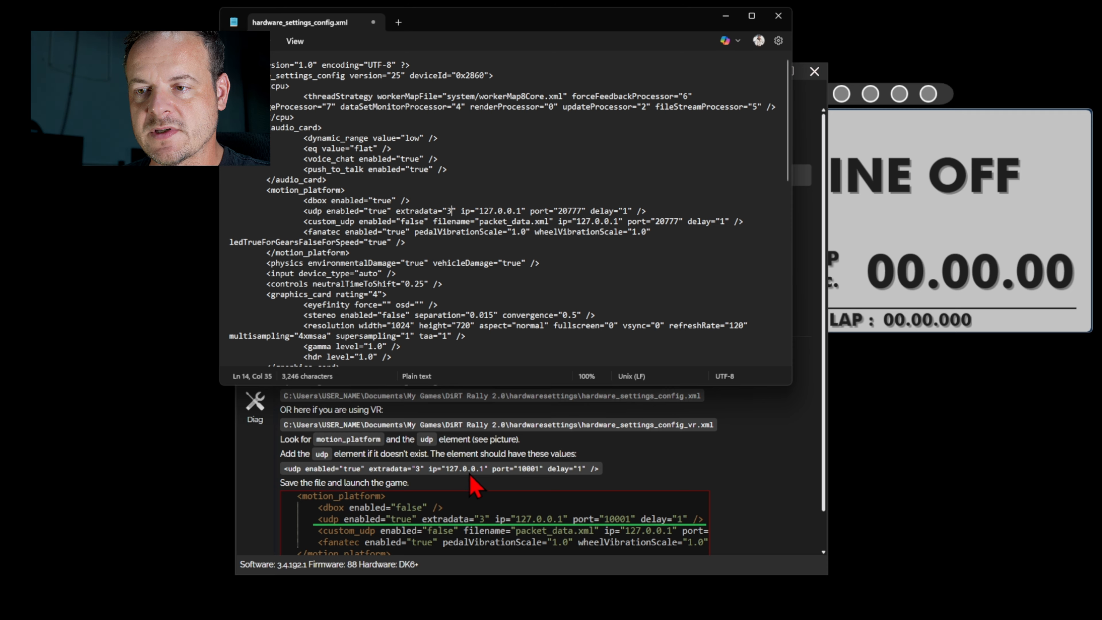
- Check the udp element's IP address and set its port to "10001"
{"action": "mouse_move", "coordinate": [481, 211]}
{"action": "left_mouse_down"}
{"action": "mouse_move", "coordinate": [518, 210]}
{"action": "mouse_move", "coordinate": [471, 212]}
{"action": "left_mouse_up"}
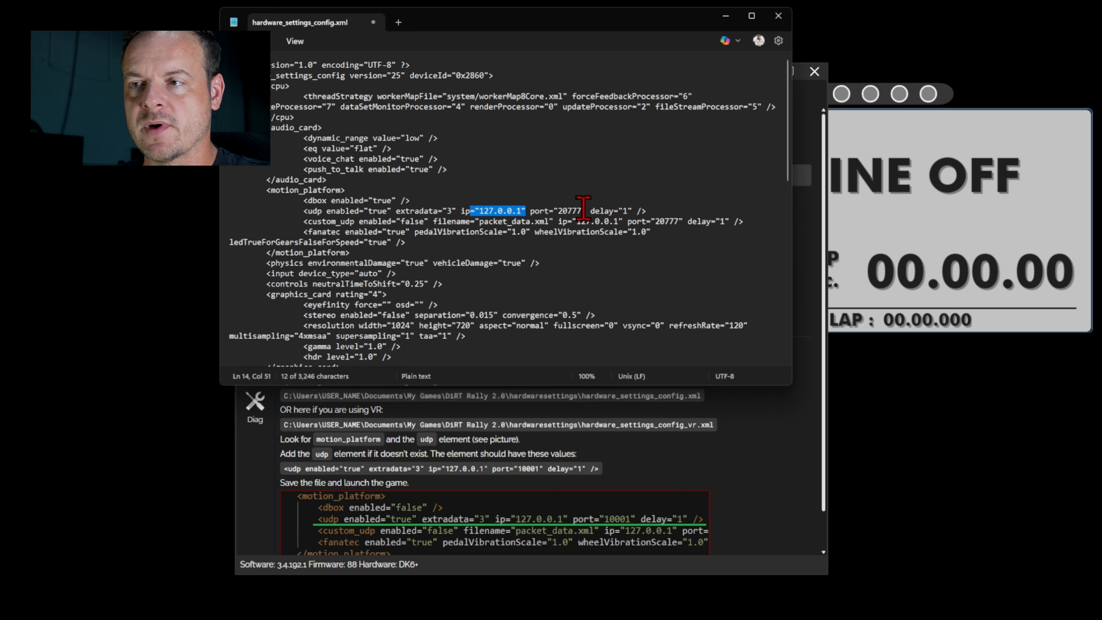
{"action": "left_click_drag", "start_coordinate": [582, 211], "coordinate": [563, 211]}
{"action": "key", "text": "BackSpace"}
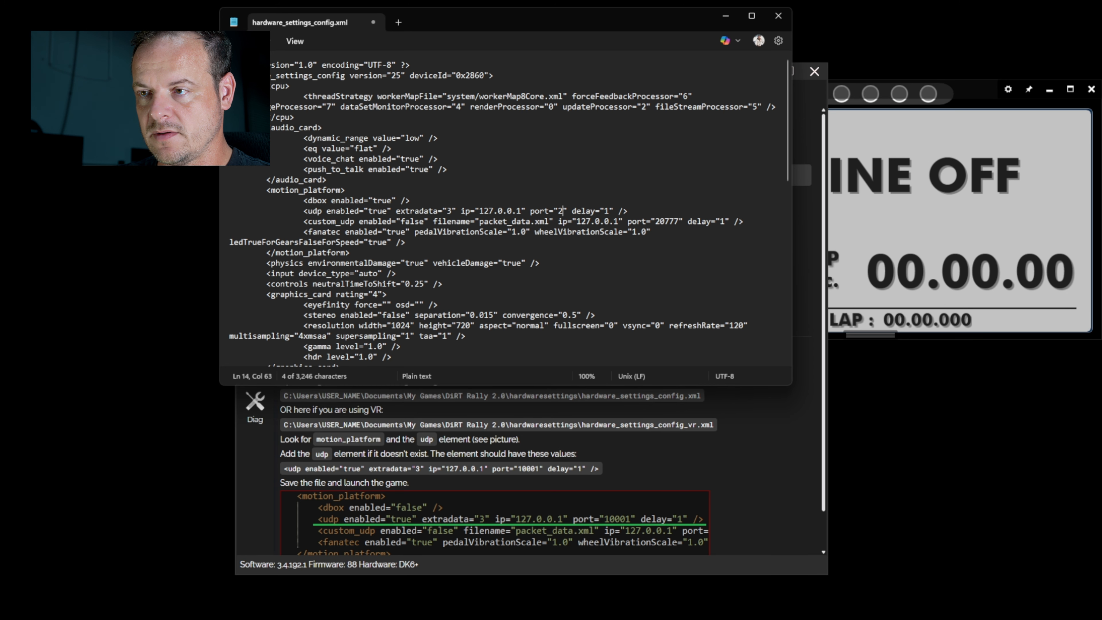
{"action": "key", "text": "BackSpace"}
{"action": "type", "text": "10001"}
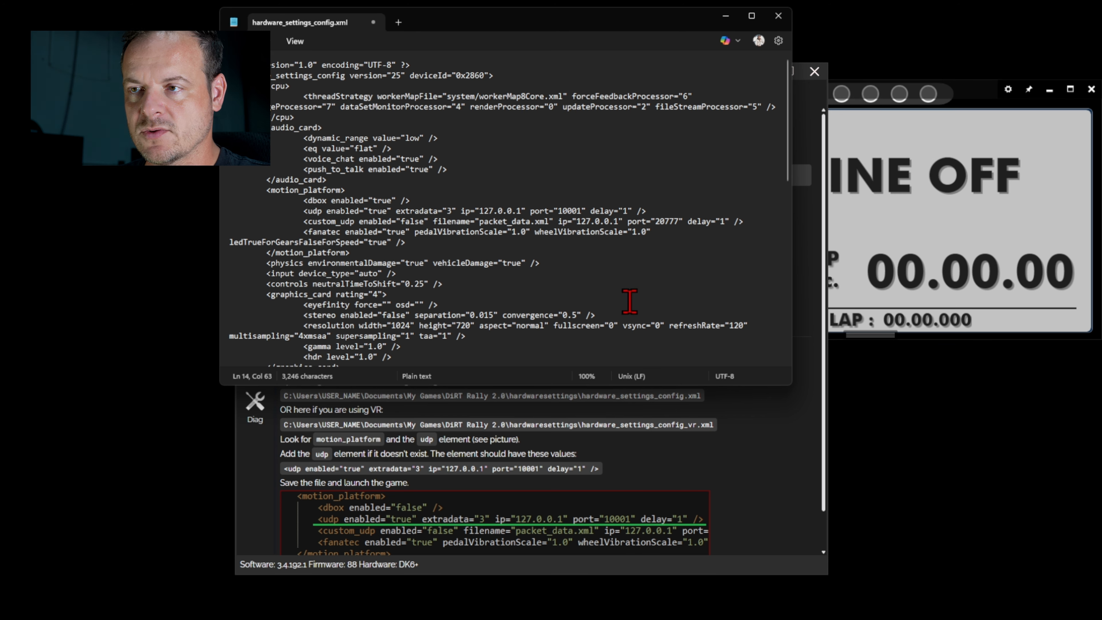
- Save hardware_settings_config.xml and move the text editor window out of the way
{"action": "left_click", "coordinate": [237, 41]}
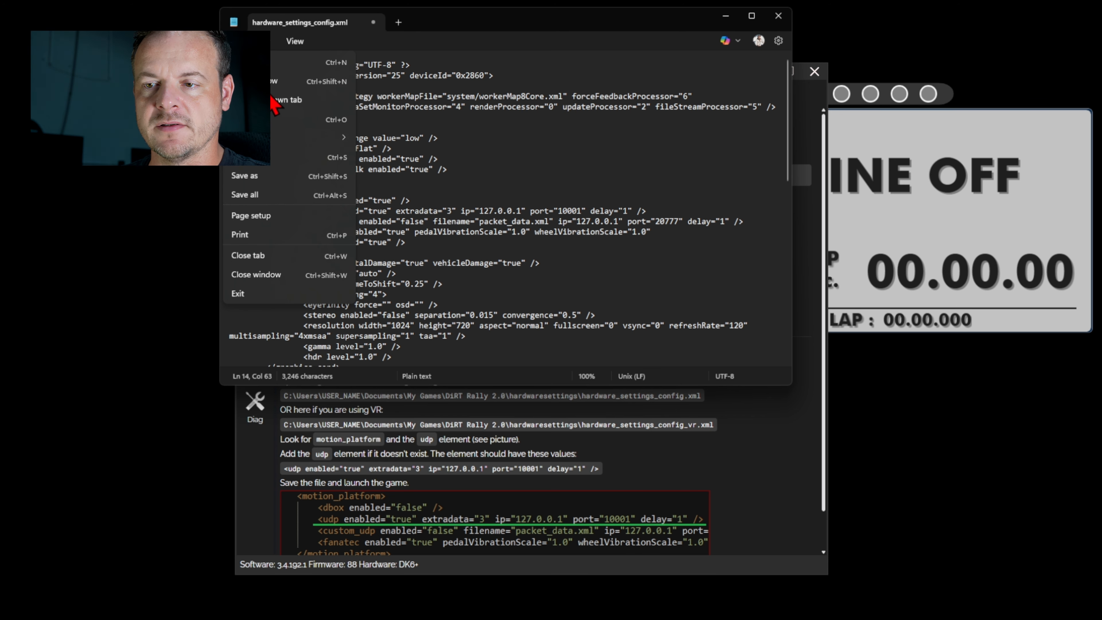
{"action": "left_click", "coordinate": [251, 157]}
{"action": "left_click_drag", "start_coordinate": [641, 21], "coordinate": [659, 0]}
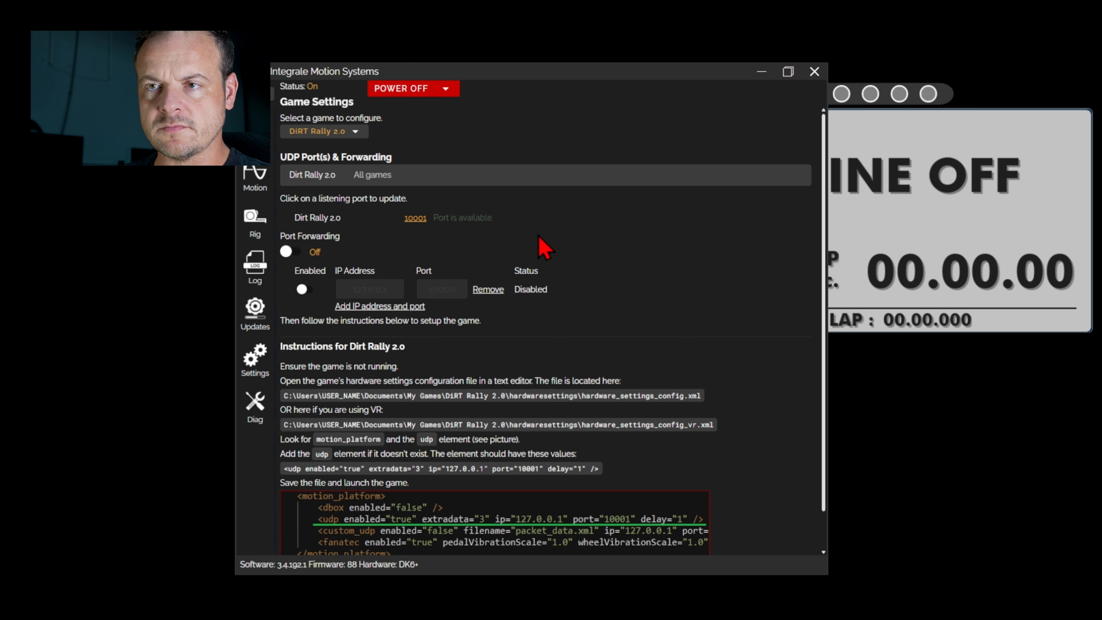
- Check the Dirt Rally 2.0 UDP listening port setting and close its dialog without saving
{"action": "left_click", "coordinate": [415, 218]}
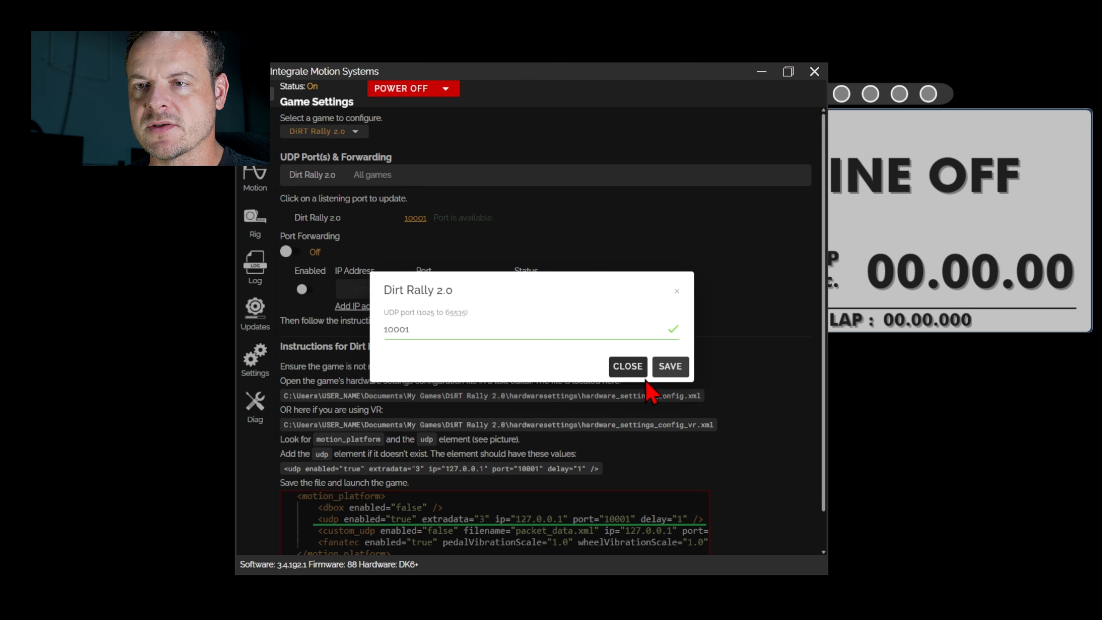
{"action": "left_click", "coordinate": [620, 369]}
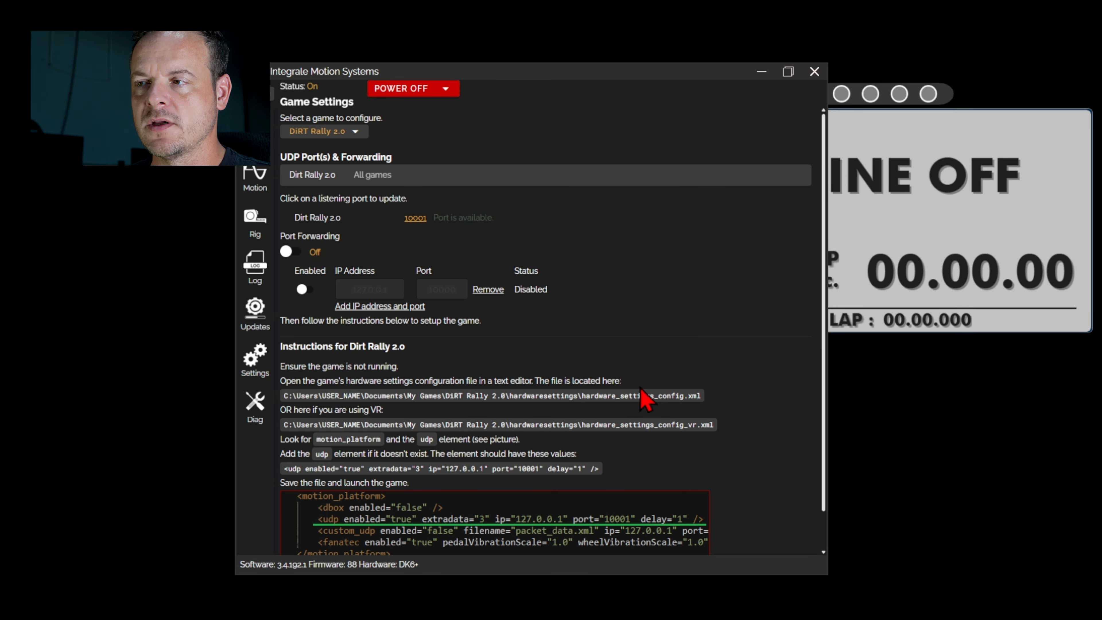
{"action": "key", "text": "super"}
{"action": "key", "text": "super"}
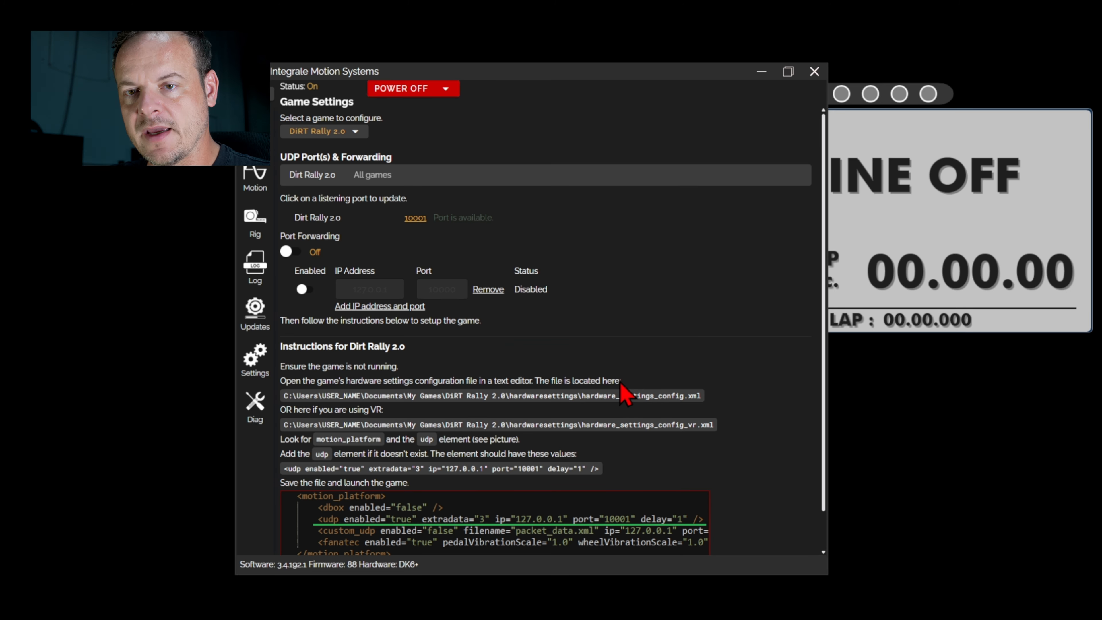
- Launch DiRT Rally 2.0 by searching the system for "dirt" and continue past the game's title screen
{"action": "key", "text": "super"}
{"action": "type", "text": "dirt"}
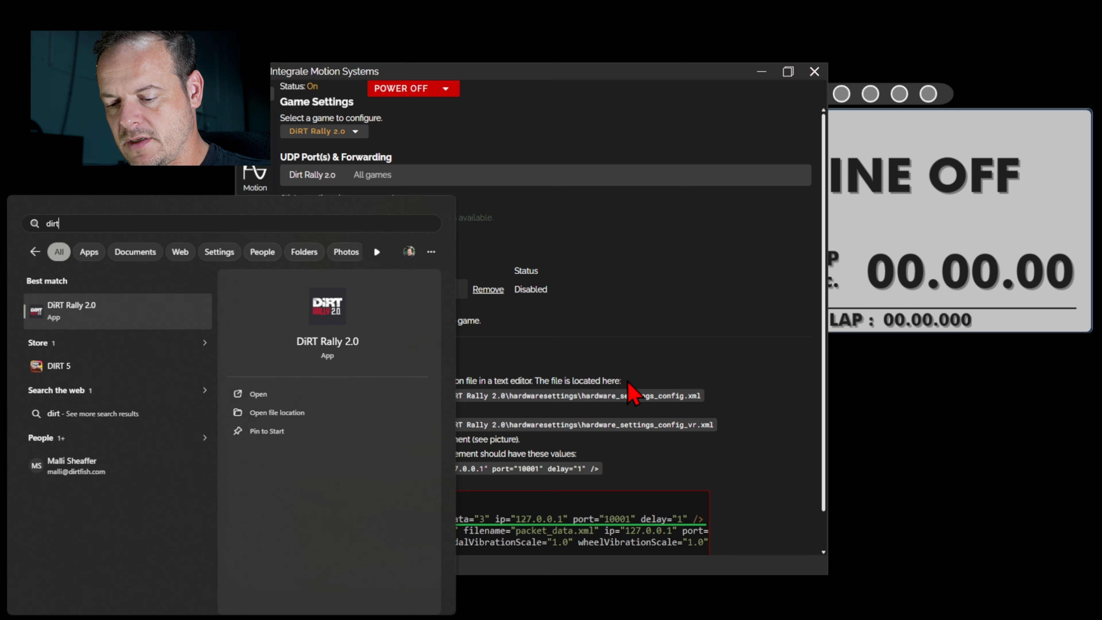
{"action": "key", "text": "Return"}
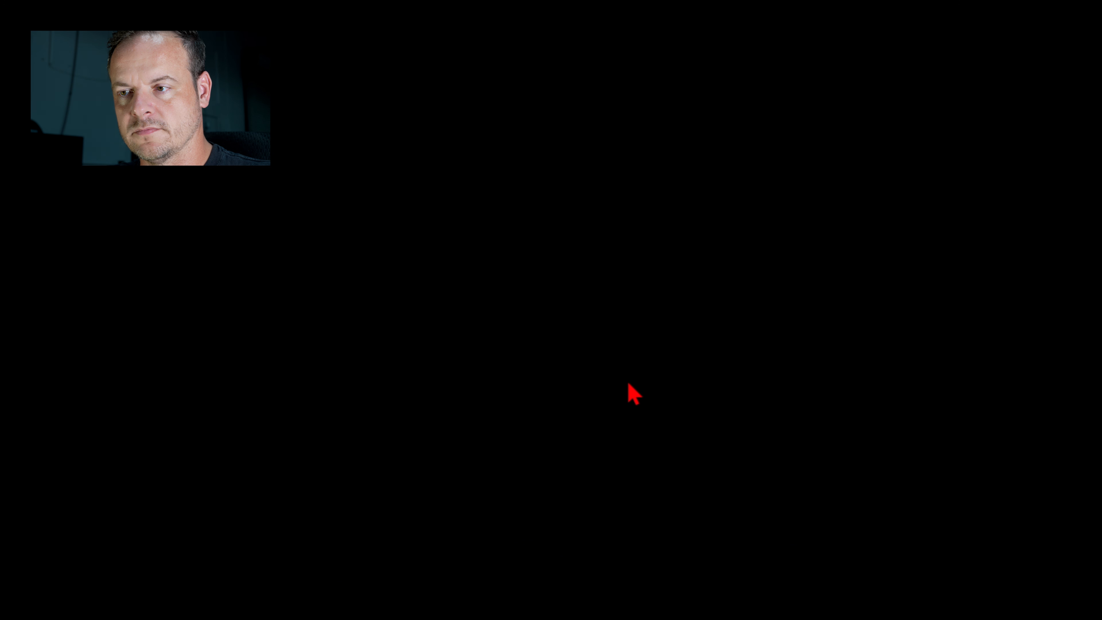
{"action": "key", "text": "super"}
{"action": "type", "text": "dirt"}
{"action": "key", "text": "Return"}
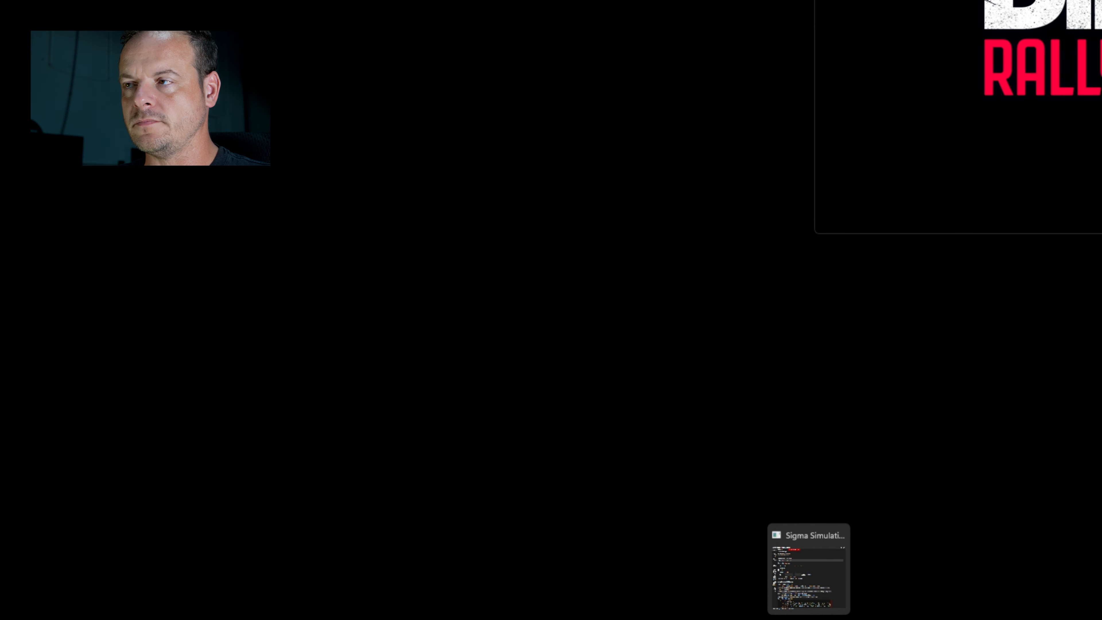
{"action": "left_click", "coordinate": [808, 618]}
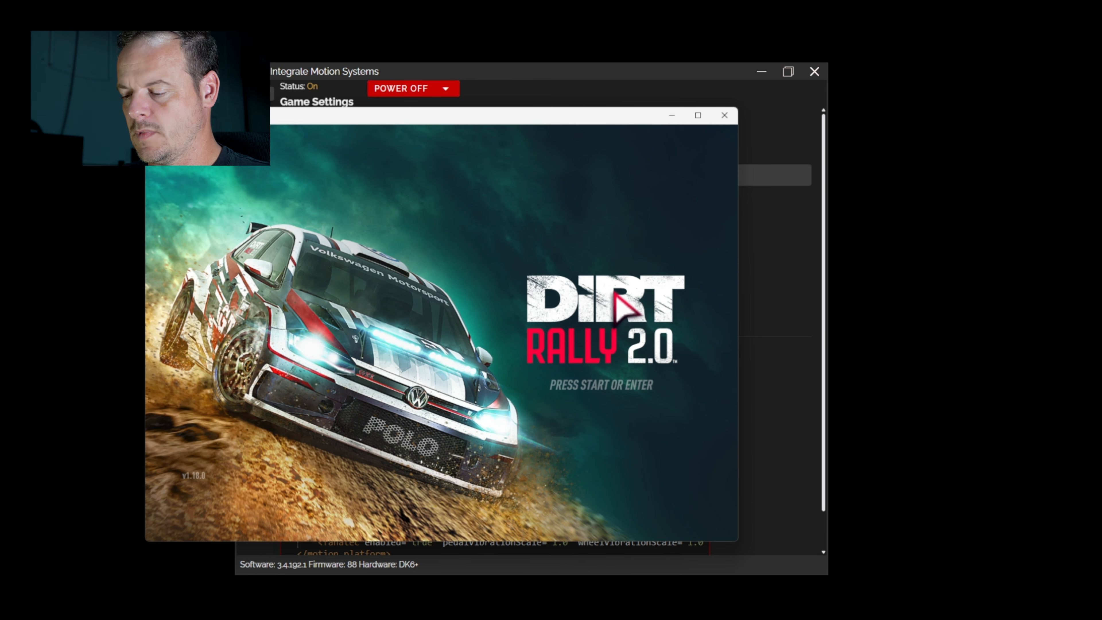
{"action": "key", "text": "Return"}
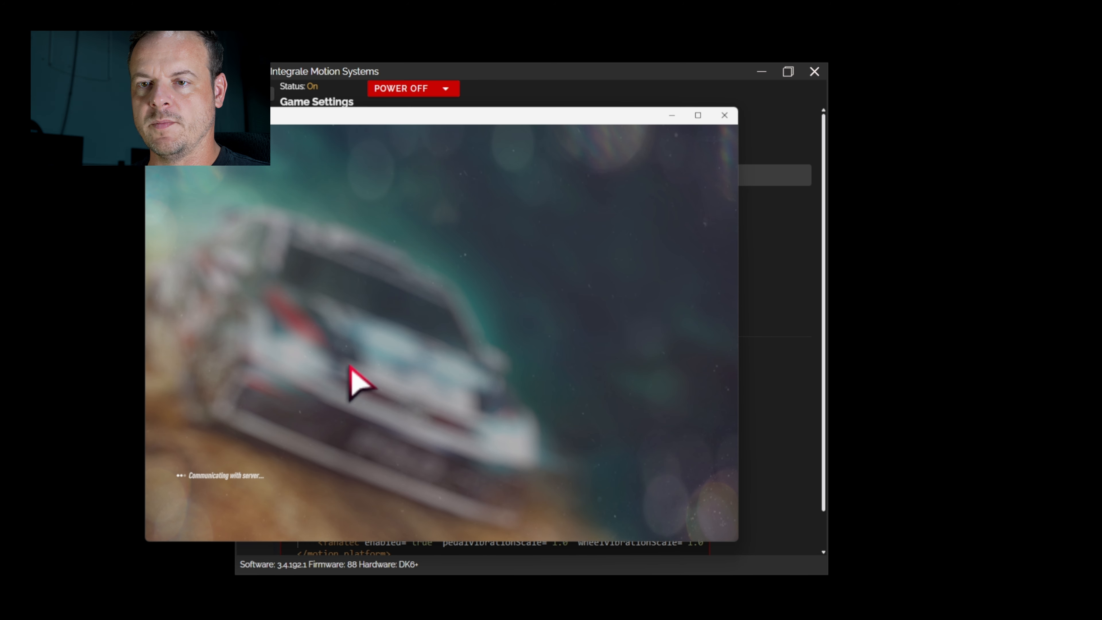
- Switch to Sigma Integrale Motion Systems and open the Game Telemetry diagnostics
{"action": "left_click", "coordinate": [525, 81]}
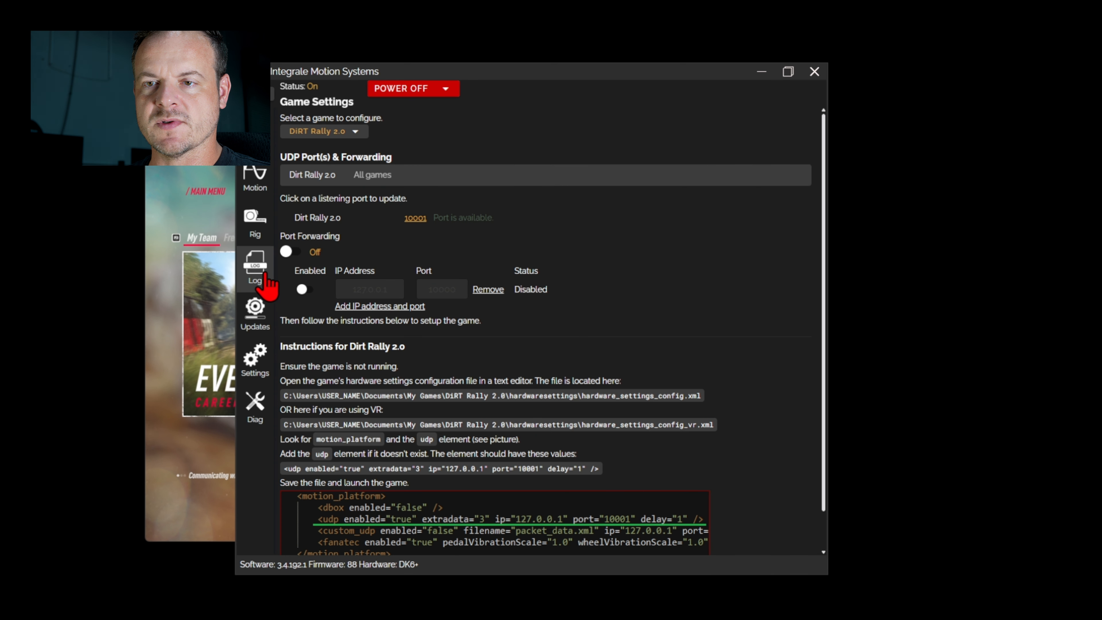
{"action": "left_click", "coordinate": [260, 410]}
{"action": "left_click", "coordinate": [437, 149]}
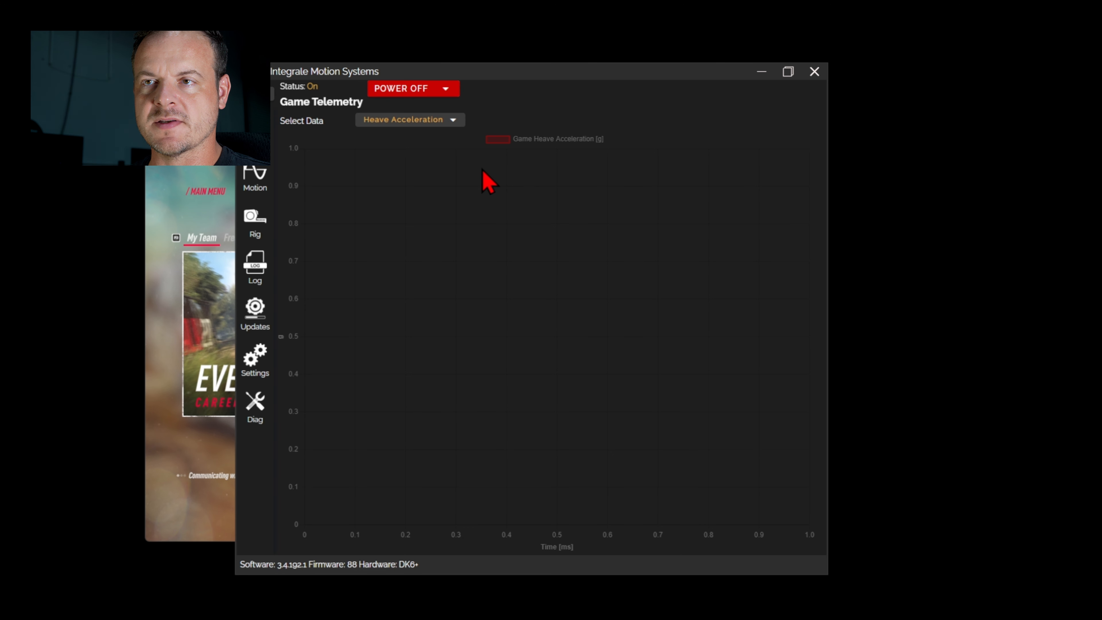
- Set the telemetry graph's data to Engine Speed and switch back to DiRT Rally 2.0
{"action": "left_click", "coordinate": [431, 121]}
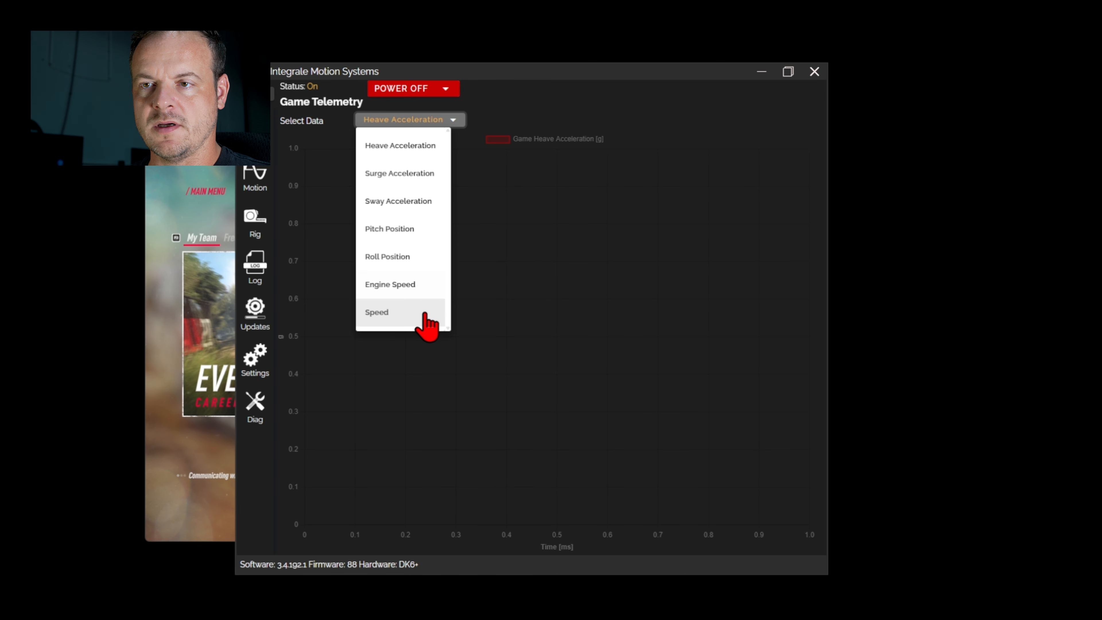
{"action": "left_click", "coordinate": [410, 287]}
{"action": "left_click", "coordinate": [404, 122]}
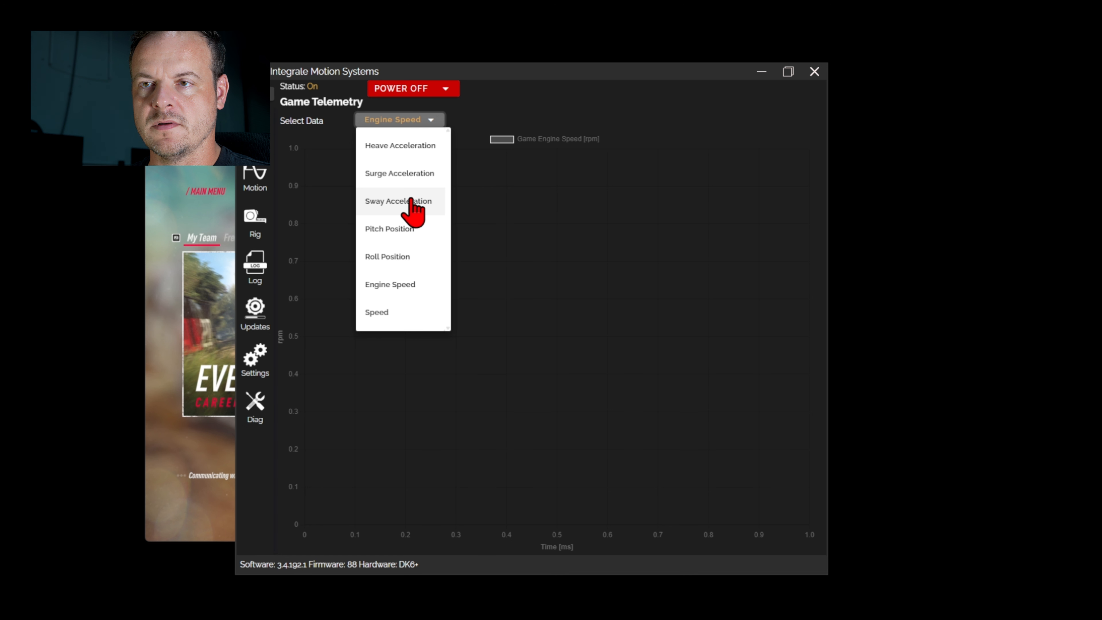
{"action": "left_click", "coordinate": [430, 290]}
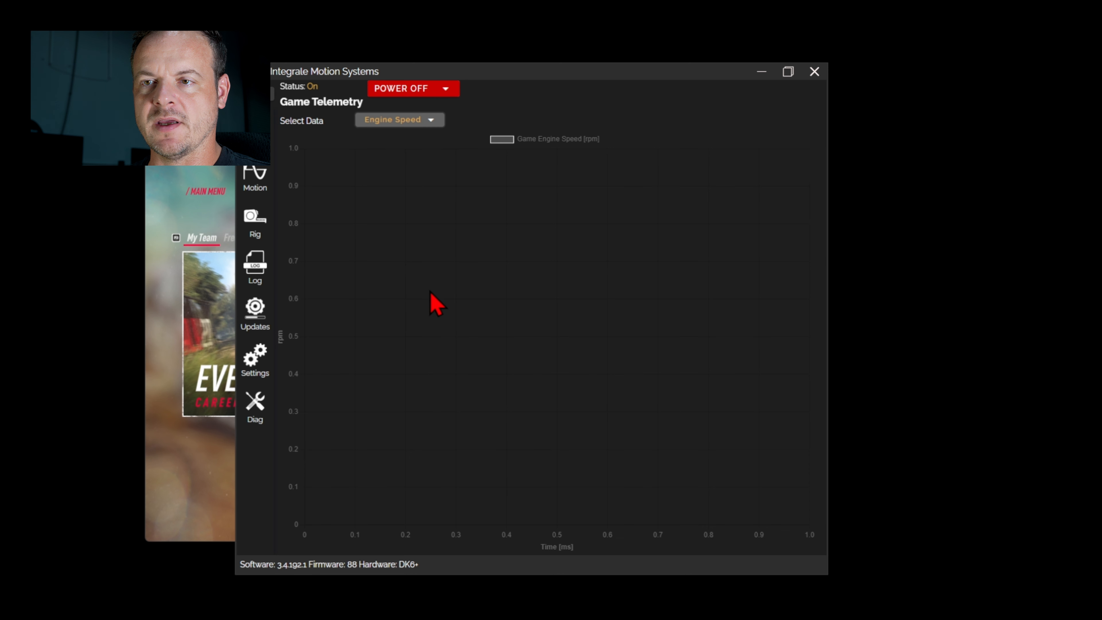
{"action": "left_click", "coordinate": [404, 121]}
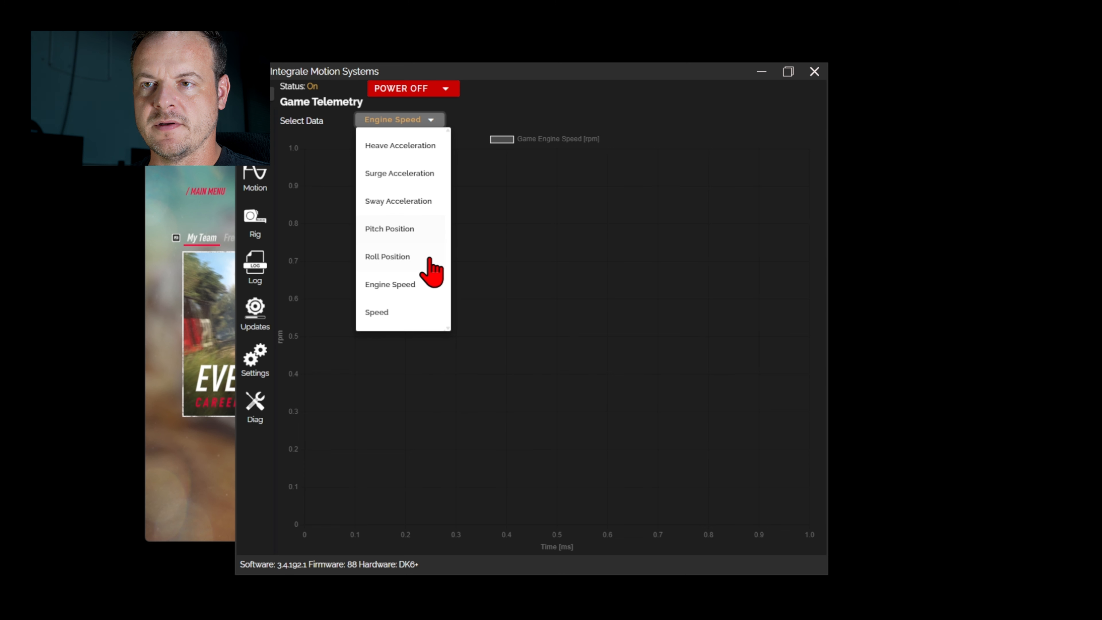
{"action": "left_click", "coordinate": [419, 288]}
{"action": "key", "text": "alt+Tab"}
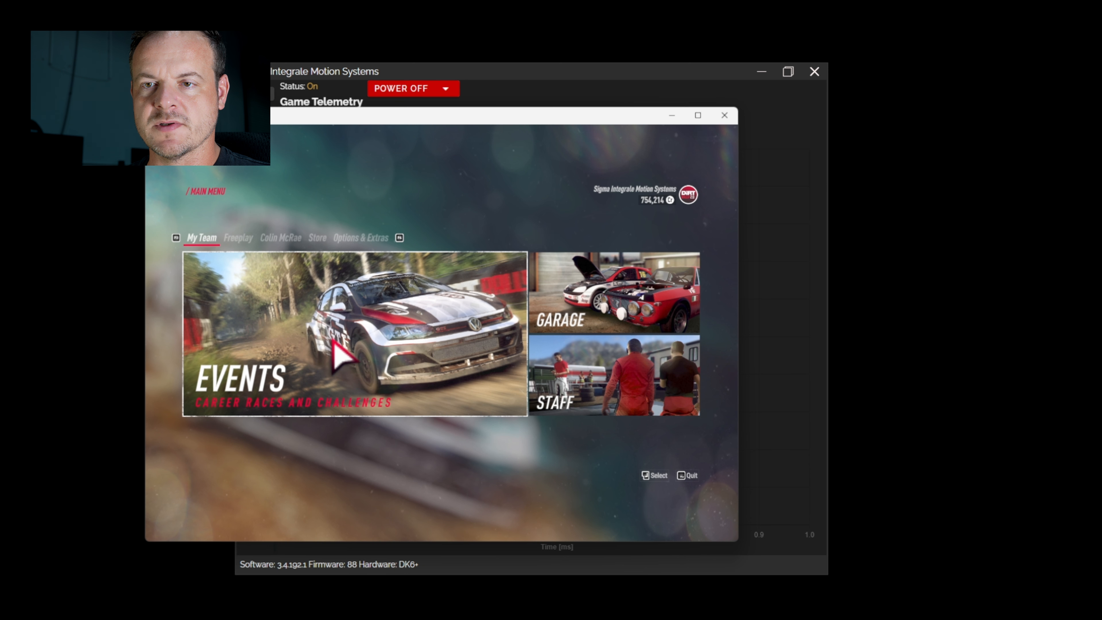
- Open a Freeplay Free Roam session in Washington and confirm the Mixed Dry (DirtFish) surface
{"action": "left_click", "coordinate": [240, 238]}
{"action": "left_click", "coordinate": [427, 393]}
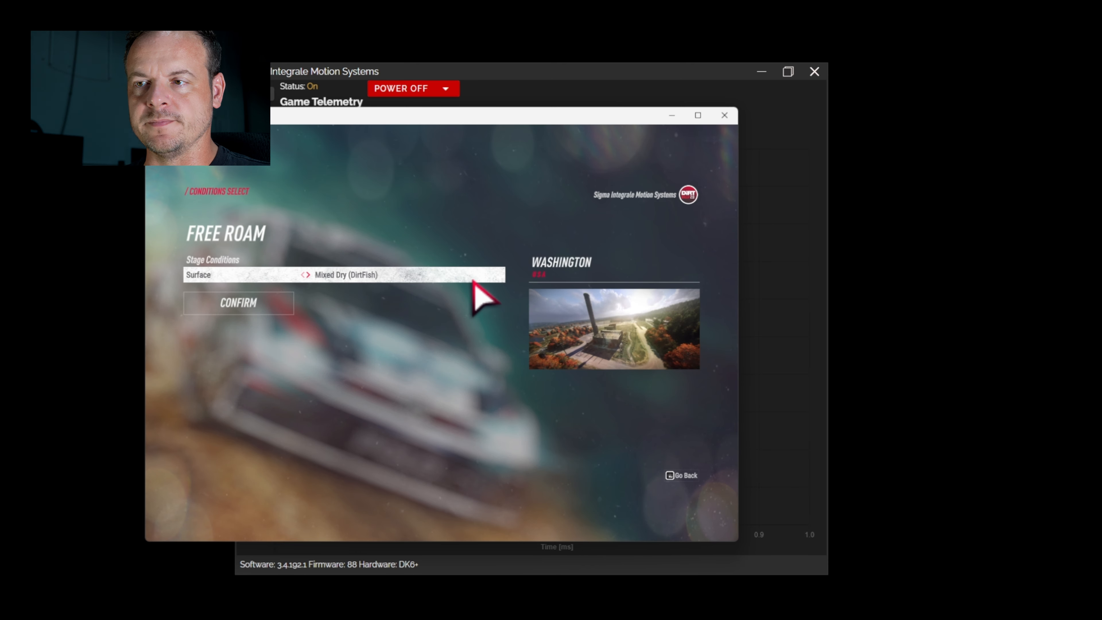
{"action": "left_click", "coordinate": [276, 305]}
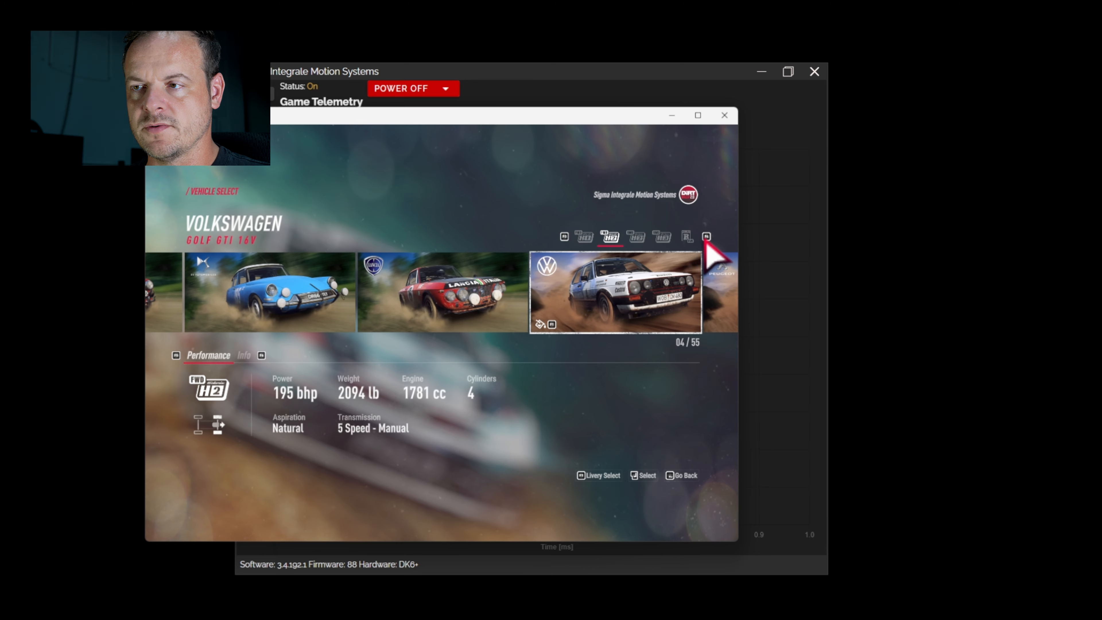
- Choose the Lancia Delta HF Integrale as the vehicle, skip the intro and start the DirtFish session
{"action": "left_click", "coordinate": [686, 239]}
{"action": "scroll", "coordinate": [591, 301], "scroll_direction": "down", "scroll_amount": 4}
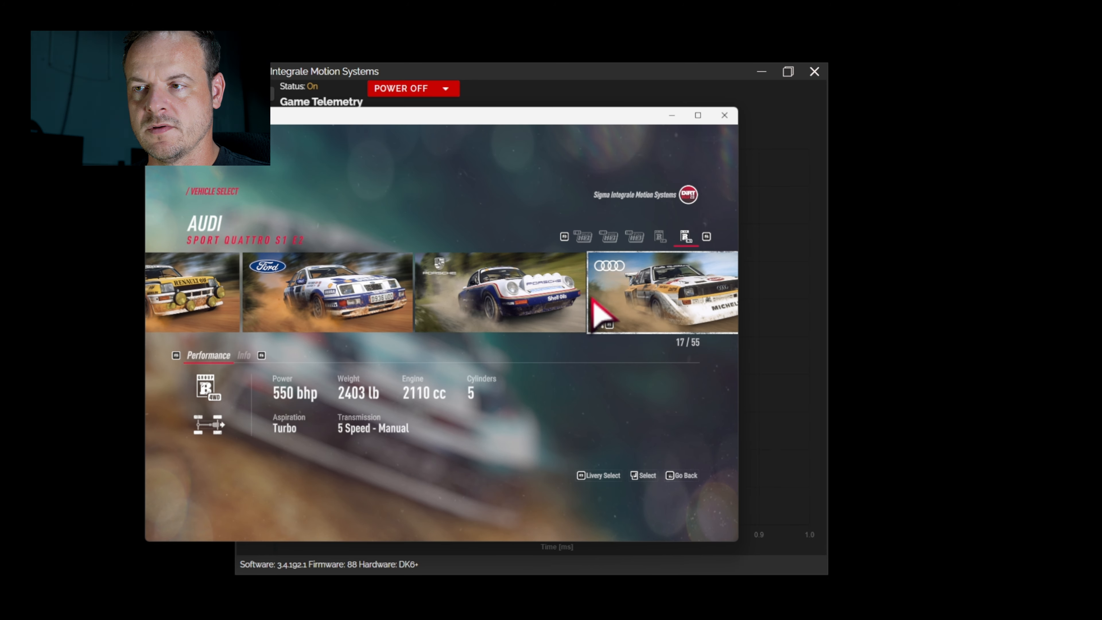
{"action": "scroll", "coordinate": [591, 304], "scroll_direction": "down", "scroll_amount": 2}
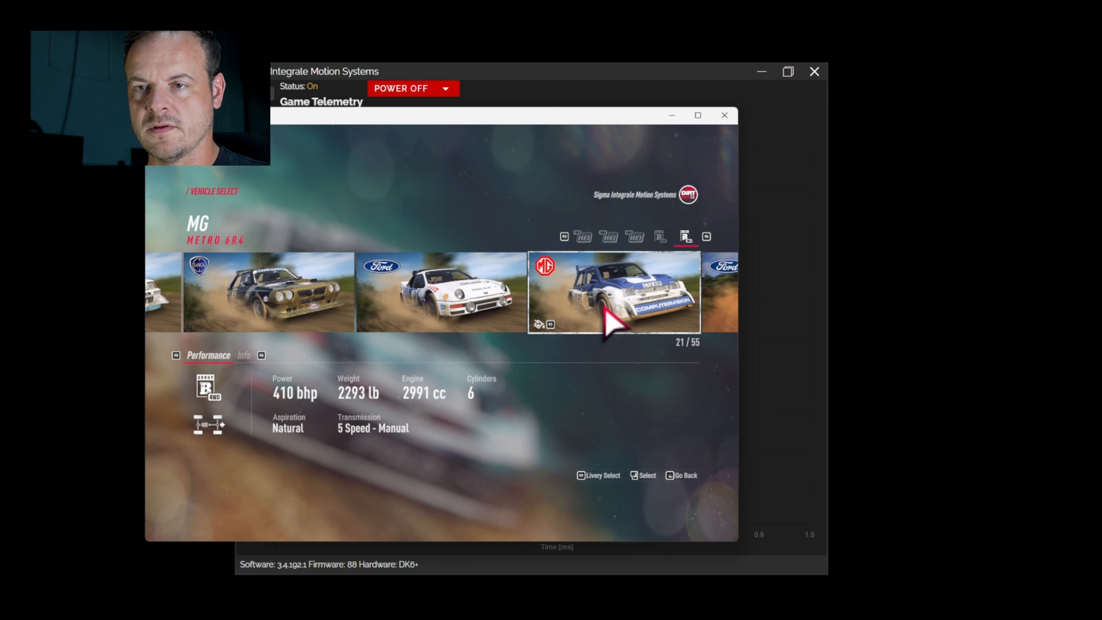
{"action": "scroll", "coordinate": [605, 306], "scroll_direction": "down", "scroll_amount": 4}
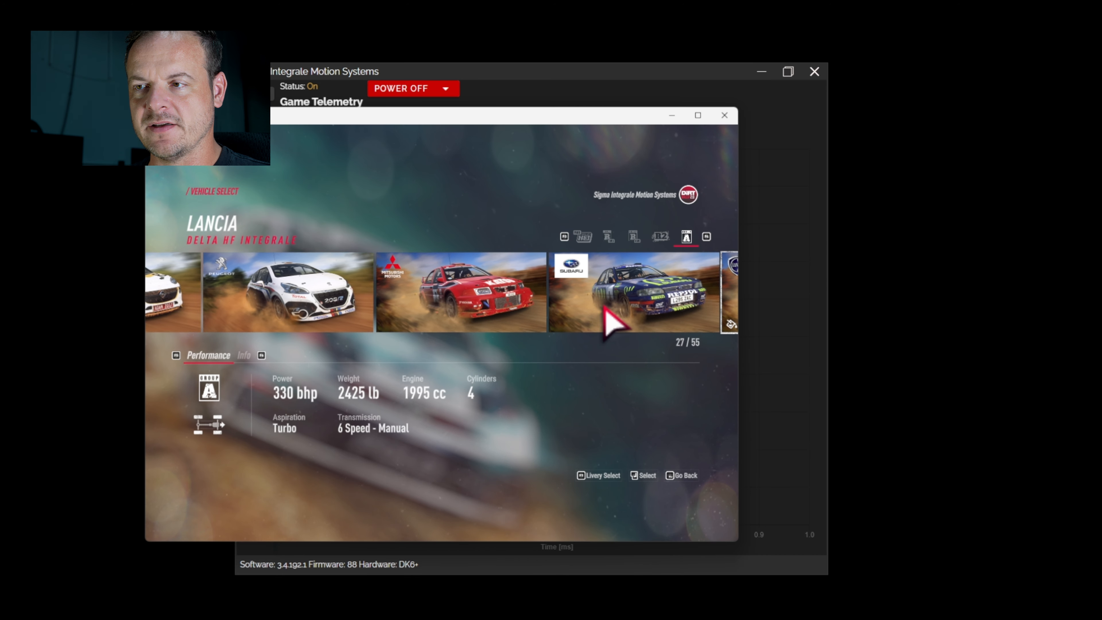
{"action": "left_click", "coordinate": [672, 304]}
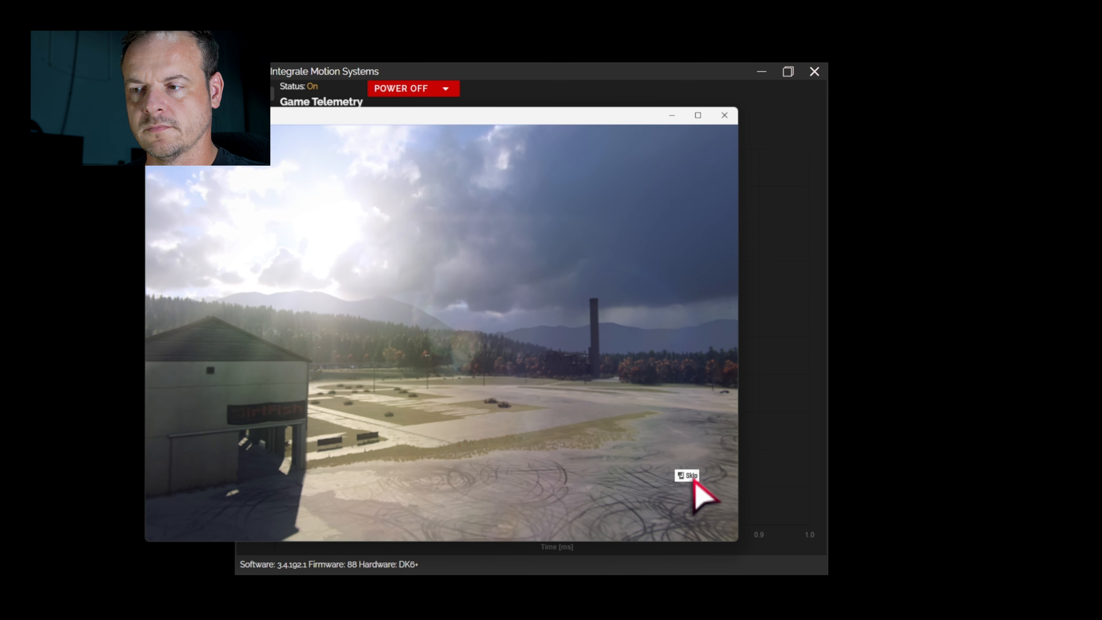
{"action": "left_click", "coordinate": [693, 479]}
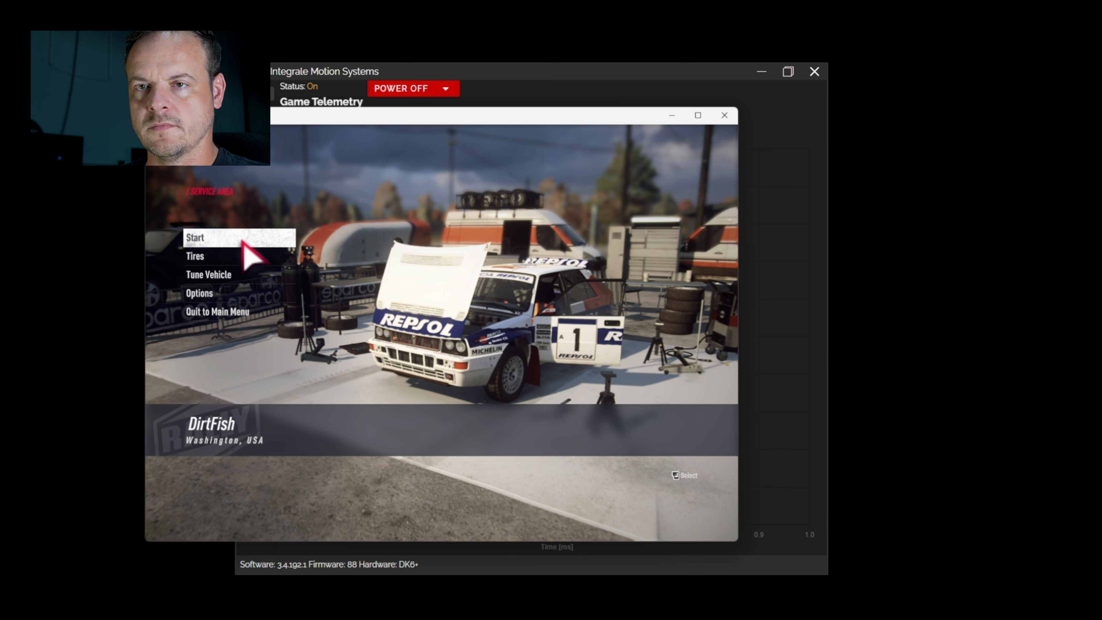
{"action": "left_click", "coordinate": [243, 242]}
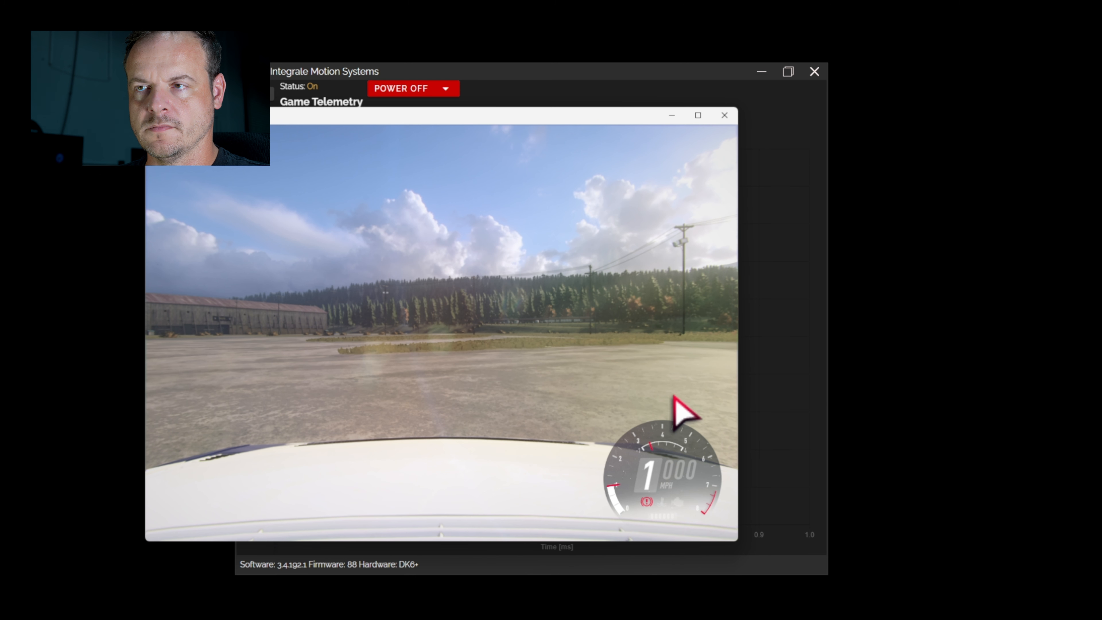
- Pause the session to check the Engine Speed graph in Sigma Integrale Motion Systems, and return to driving
{"action": "left_click_drag", "start_coordinate": [490, 115], "coordinate": [461, 134]}
{"action": "key", "text": "Escape"}
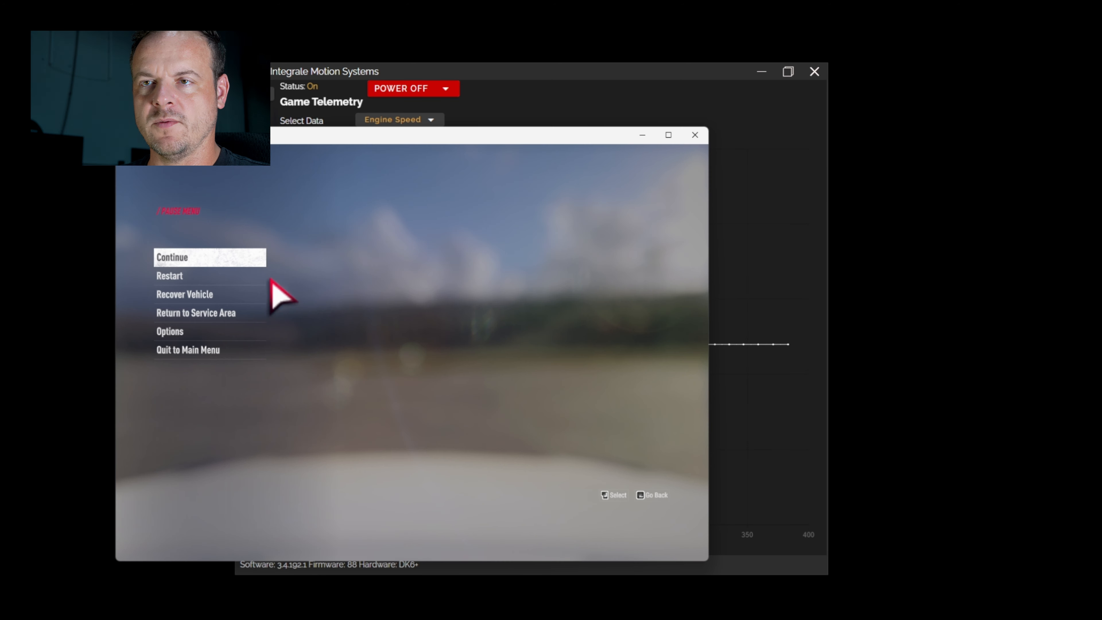
{"action": "left_click", "coordinate": [212, 256]}
{"action": "left_click", "coordinate": [485, 72]}
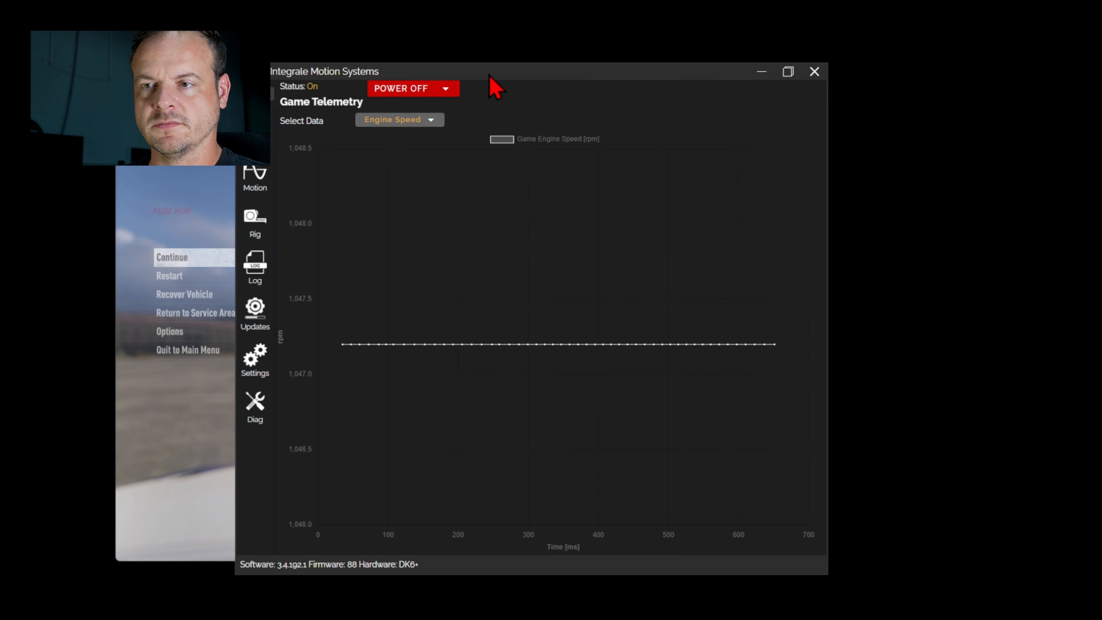
{"action": "left_click", "coordinate": [187, 260]}
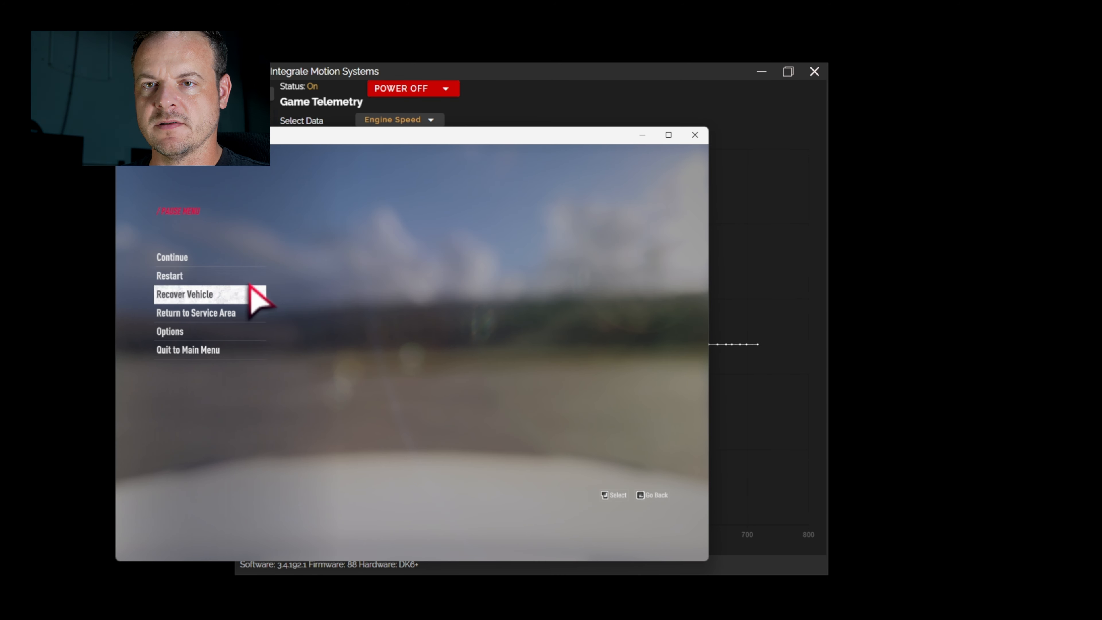
{"action": "left_click", "coordinate": [223, 260]}
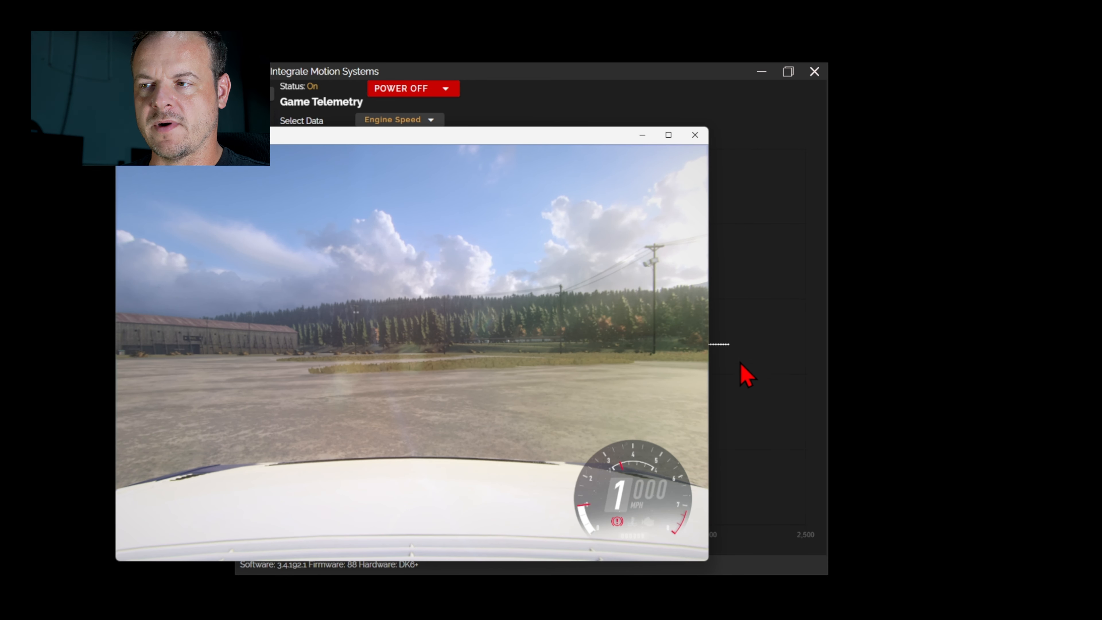
- Arrange the DiRT Rally 2.0 and Sigma Integrale Motion Systems windows side by side so the telemetry graph stays visible
{"action": "left_click_drag", "start_coordinate": [559, 138], "coordinate": [482, 177]}
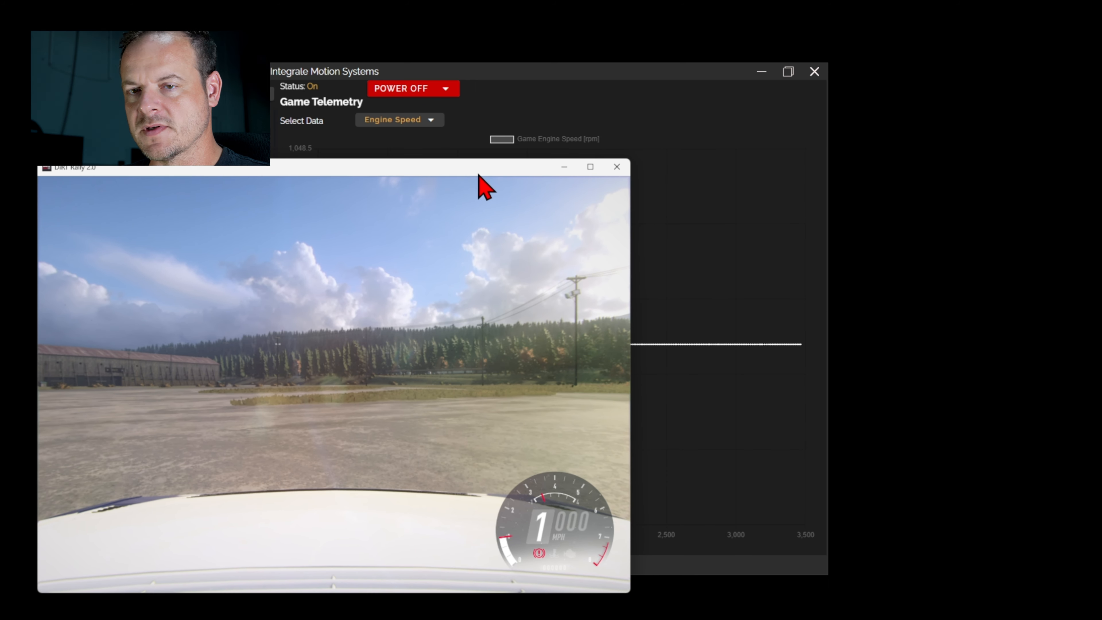
{"action": "left_click_drag", "start_coordinate": [561, 75], "coordinate": [712, 88]}
{"action": "double_click", "coordinate": [712, 89]}
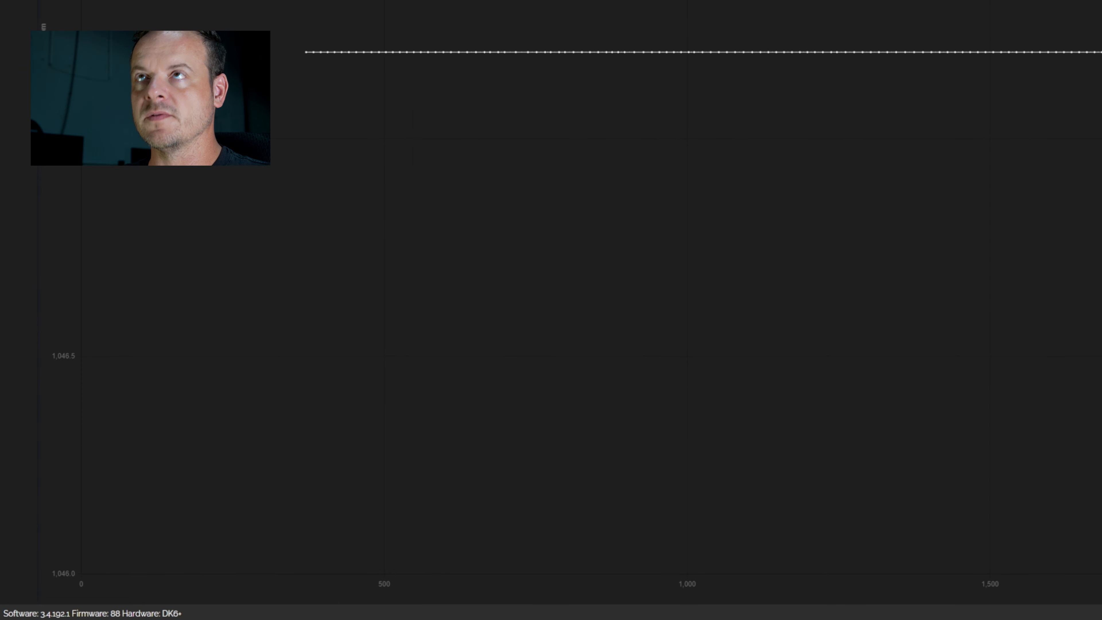
{"action": "double_click", "coordinate": [702, 2]}
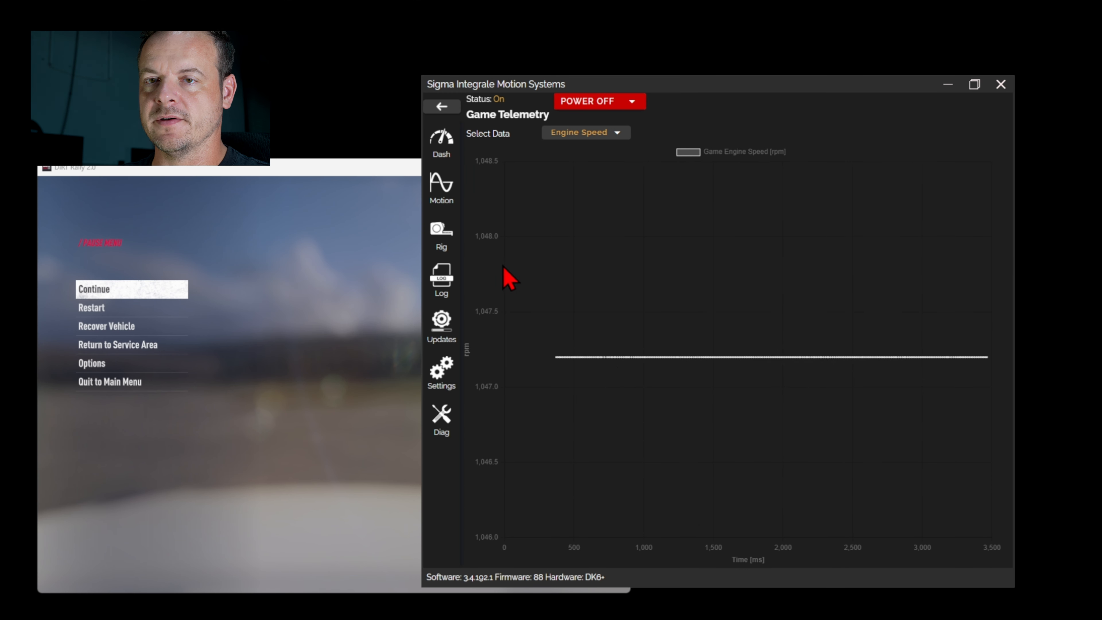
- Resume the session, accelerate the car briefly to test the Engine Speed graph, and pause the game
{"action": "left_click", "coordinate": [142, 299]}
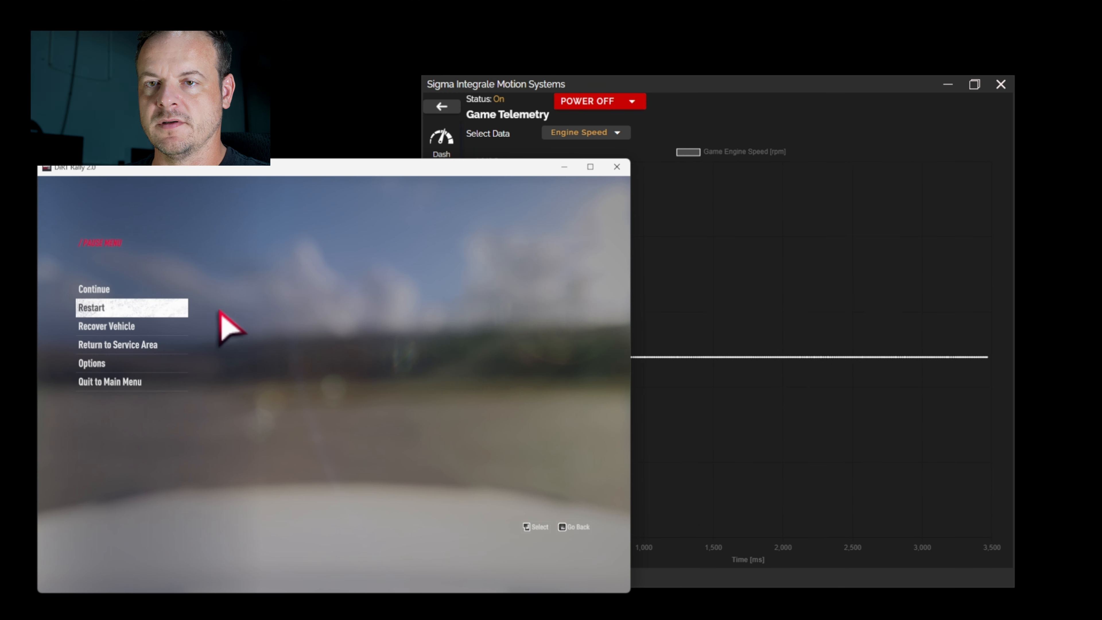
{"action": "left_click", "coordinate": [144, 288]}
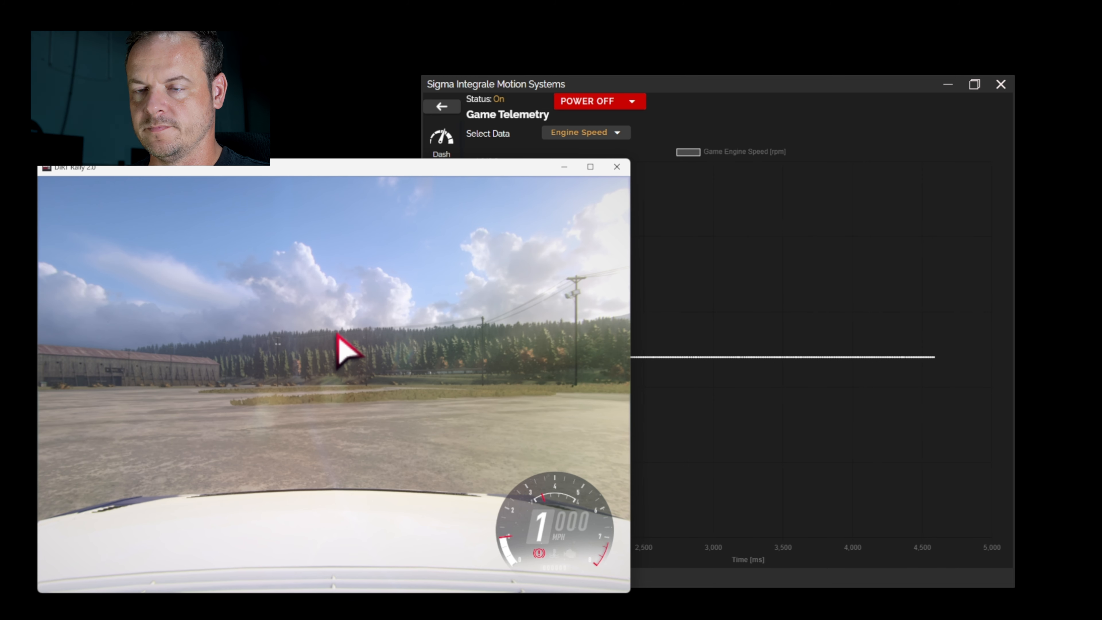
{"action": "key", "text": "Up"}
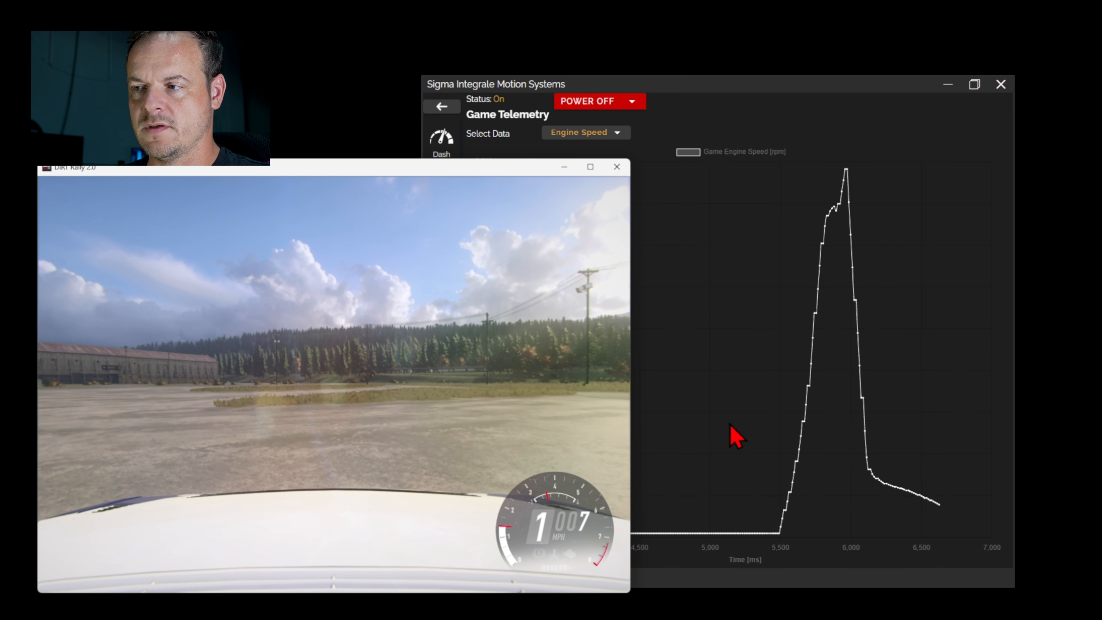
{"action": "key", "text": "Escape"}
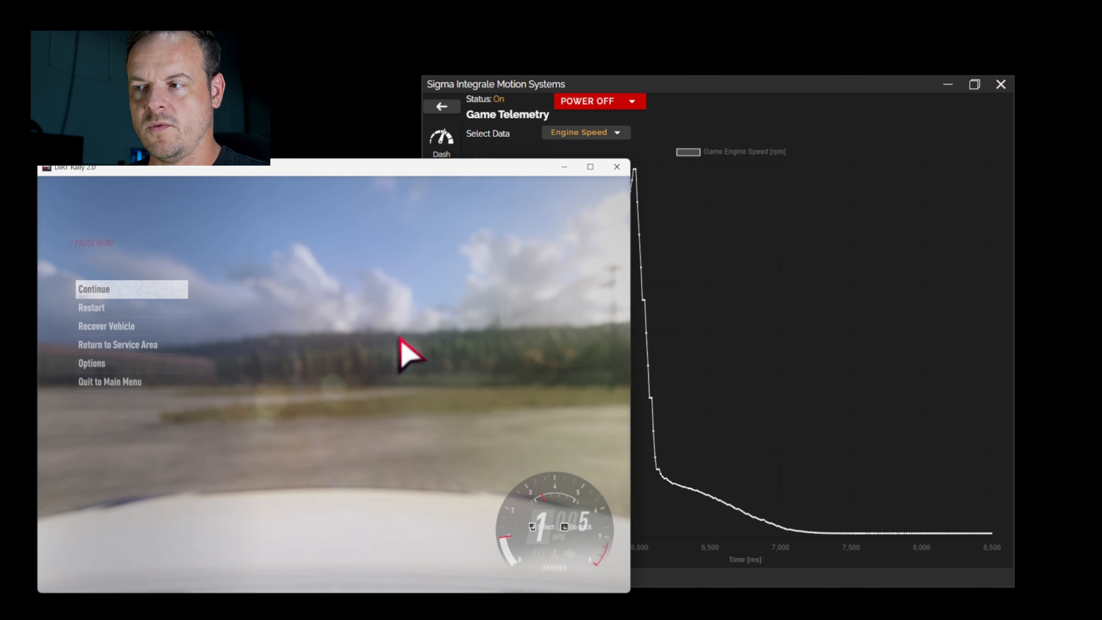
- Bring up the AIM GS-DASH window and place it over the Game Telemetry graph beside the game
{"action": "key", "text": "alt+Tab"}
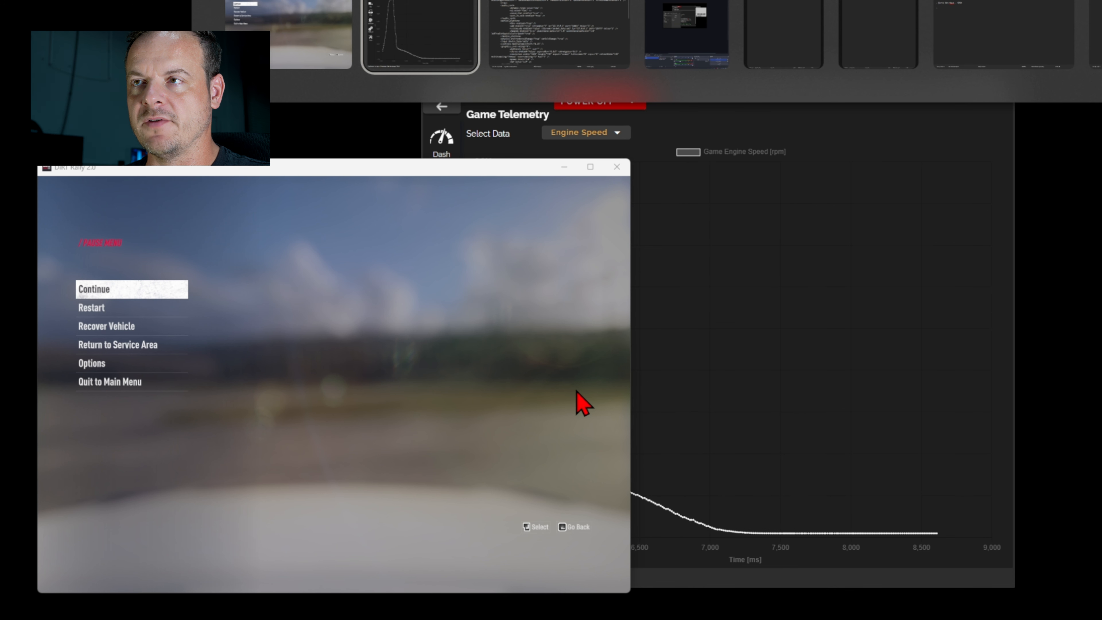
{"action": "key", "text": "Tab"}
{"action": "key", "text": "Tab"}
{"action": "key", "text": "Tab"}
{"action": "key", "text": "Tab"}
{"action": "key", "text": "Tab"}
{"action": "key", "text": "Tab"}
{"action": "key", "text": "Tab"}
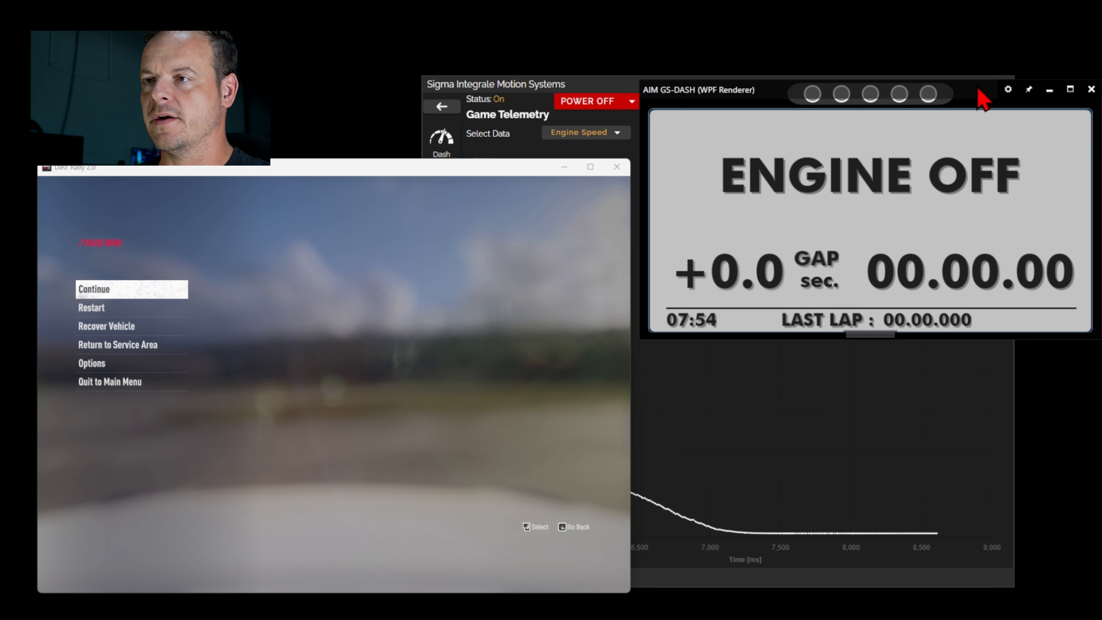
{"action": "left_click_drag", "start_coordinate": [979, 93], "coordinate": [749, 202]}
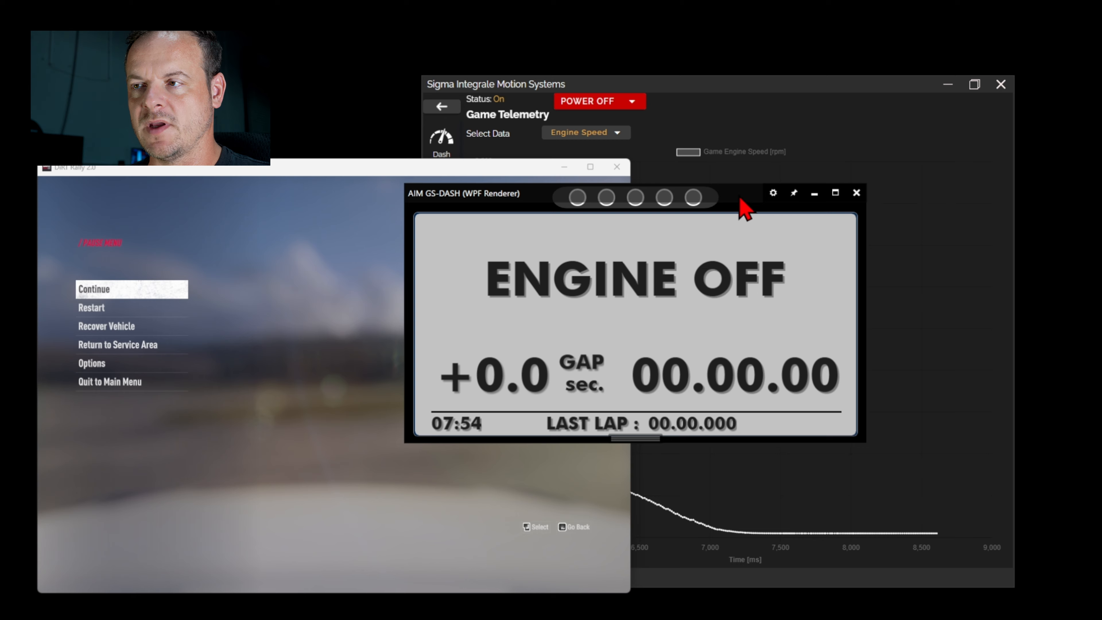
{"action": "left_click_drag", "start_coordinate": [740, 199], "coordinate": [884, 241]}
- Resume driving in DiRT Rally 2.0 to check whether AIM GS-DASH receives telemetry, and pause again
{"action": "left_click", "coordinate": [222, 255]}
{"action": "left_click", "coordinate": [142, 288]}
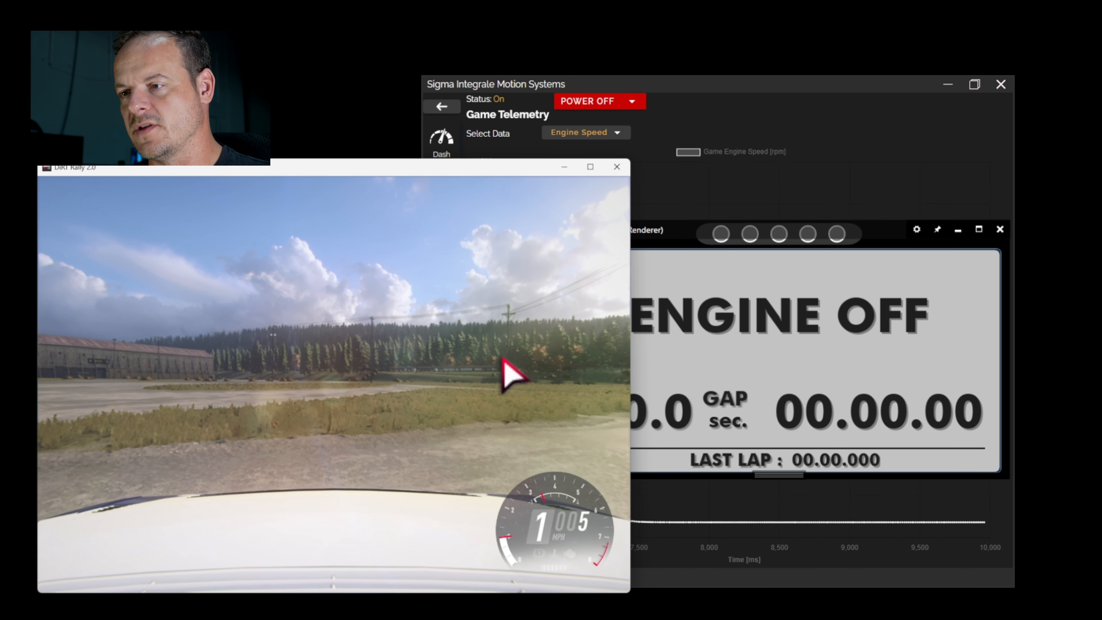
{"action": "key", "text": "Escape"}
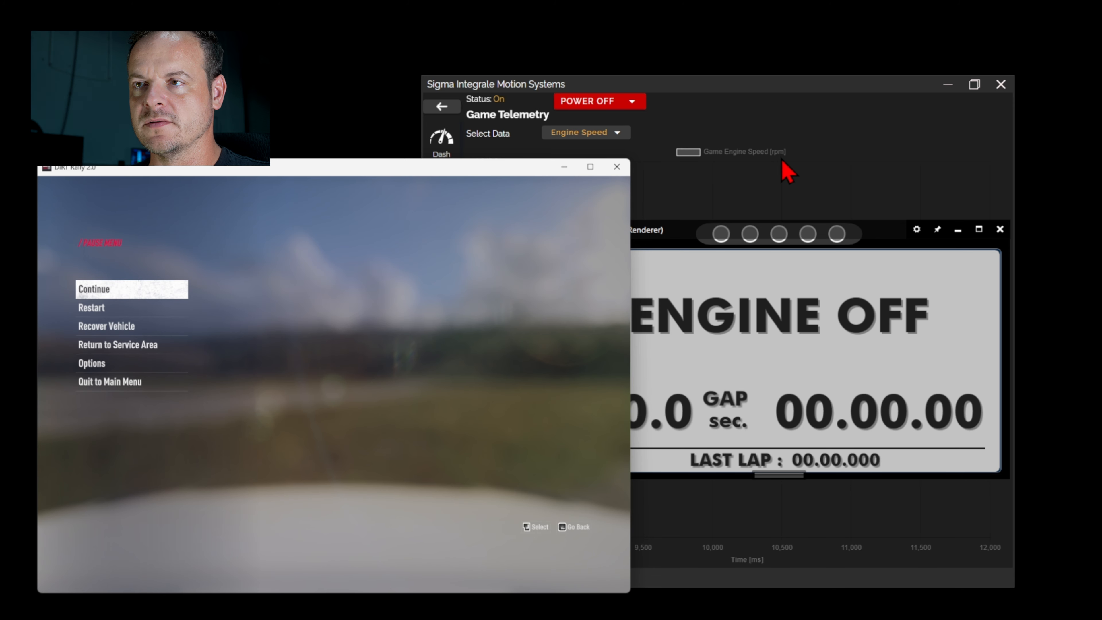
- Switch to Sigma Integrale Motion Systems and turn on port forwarding in the game settings for DiRT Rally 2.0
{"action": "left_click", "coordinate": [760, 97]}
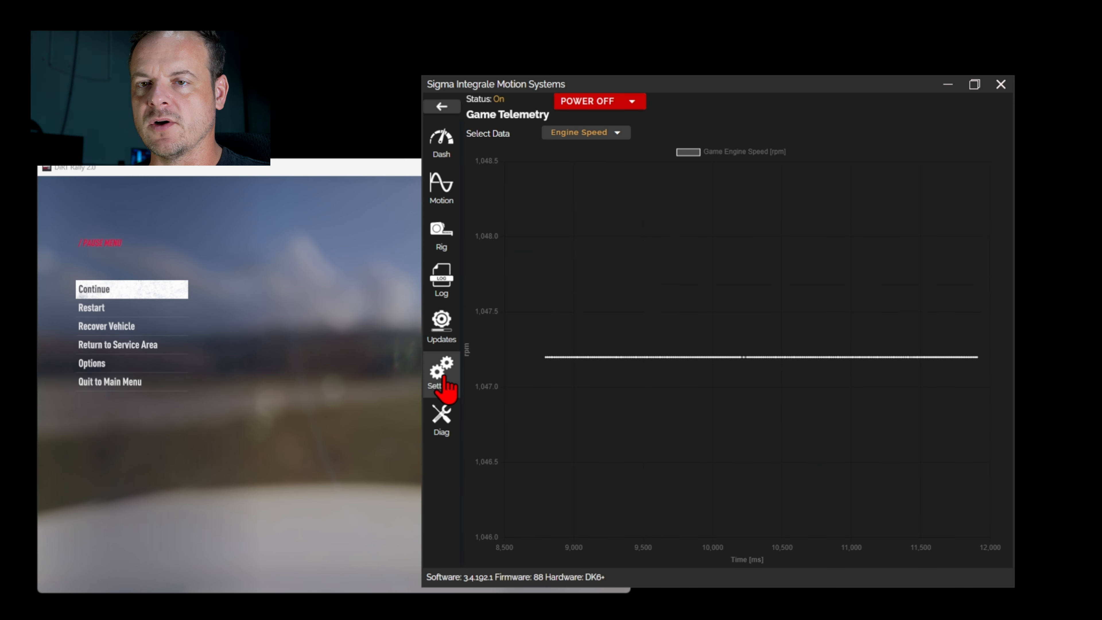
{"action": "left_click", "coordinate": [447, 386]}
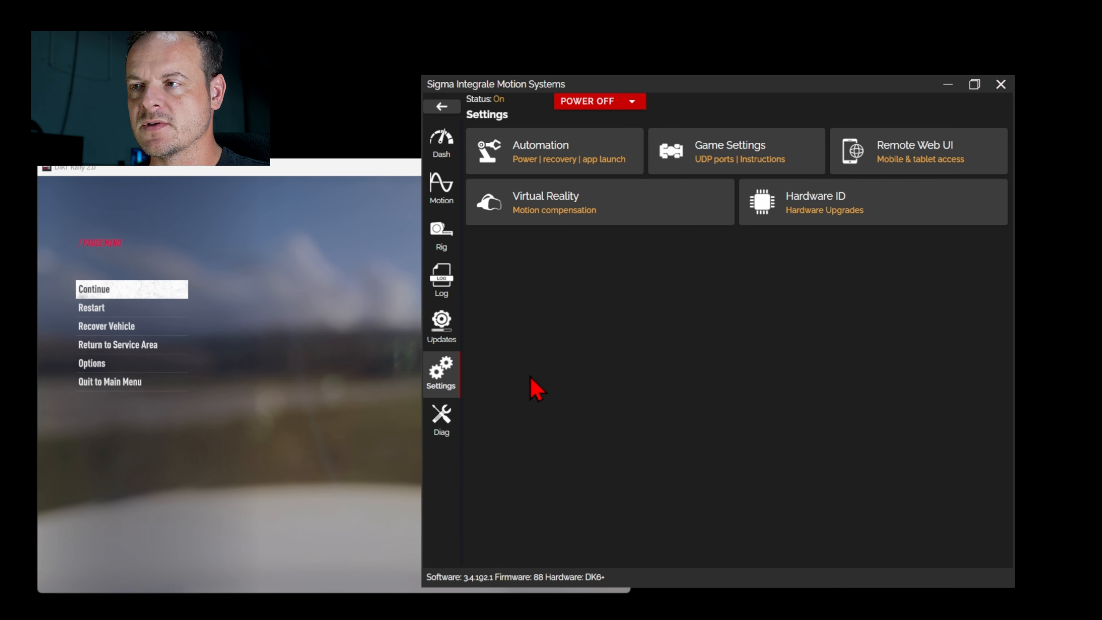
{"action": "left_click", "coordinate": [730, 170]}
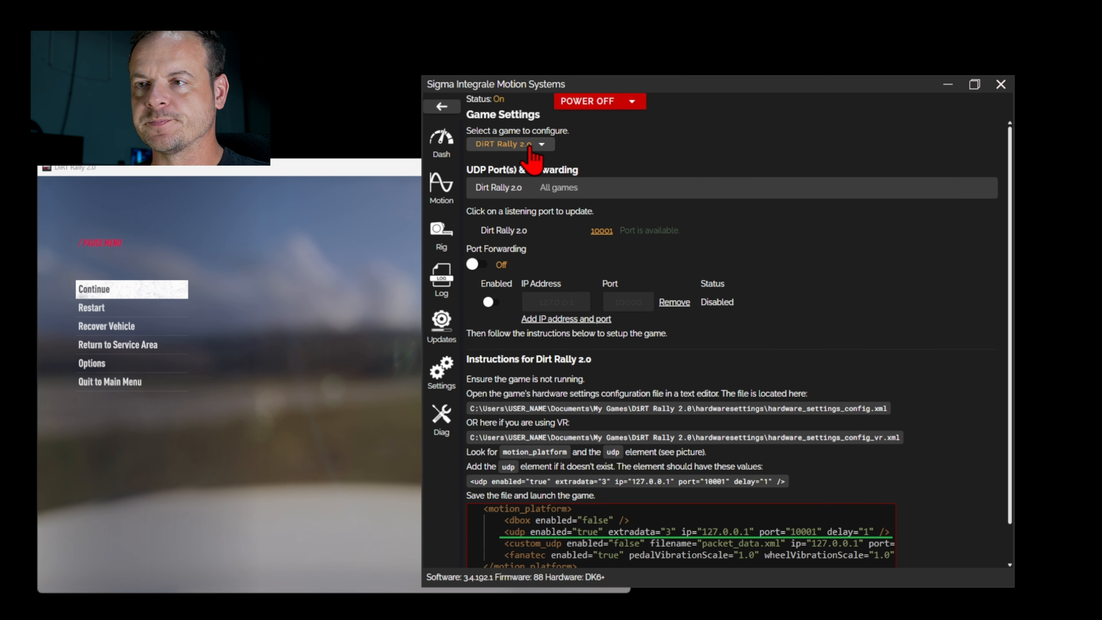
{"action": "left_click", "coordinate": [474, 264]}
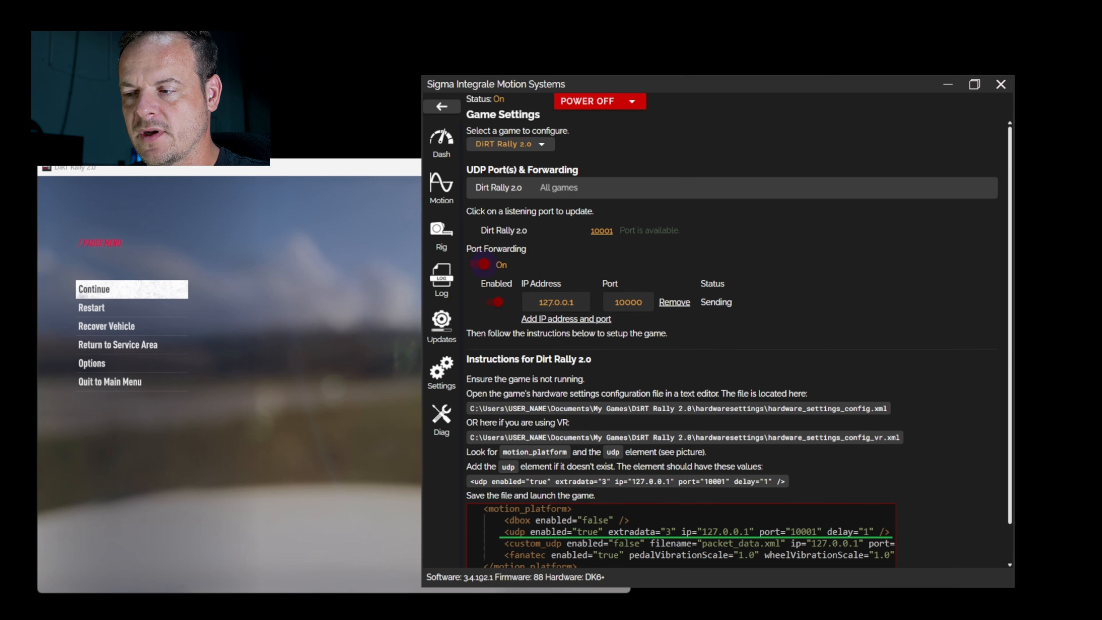
- Switch to SimHub and open the Codemasters Dirt Rally 2.0 telemetry configuration to check its UDP port
{"action": "left_click", "coordinate": [894, 605]}
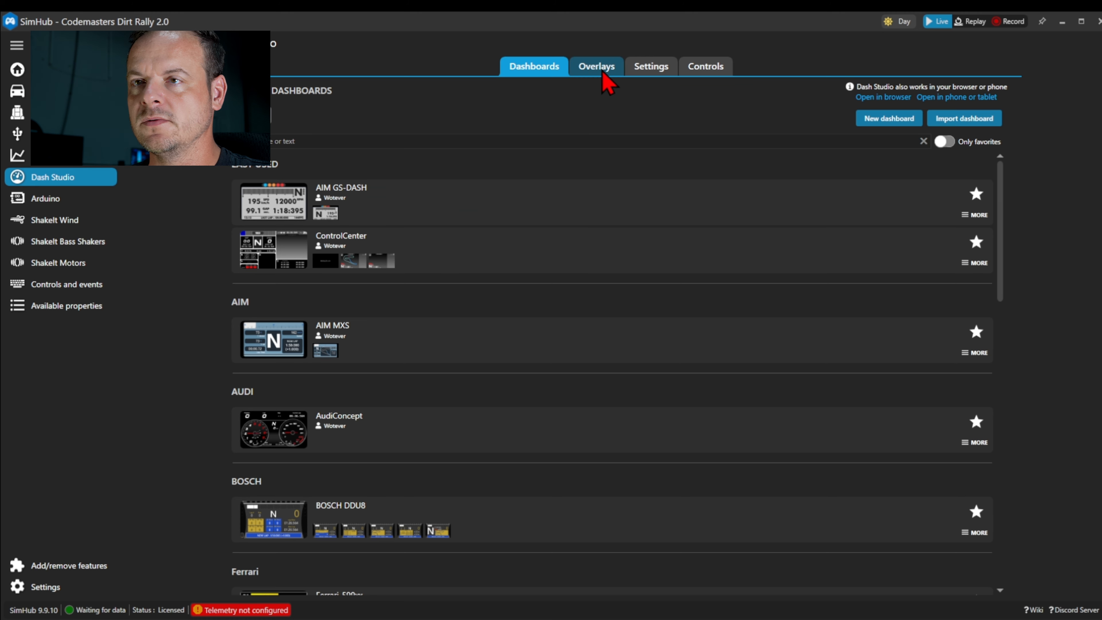
{"action": "left_click", "coordinate": [17, 69]}
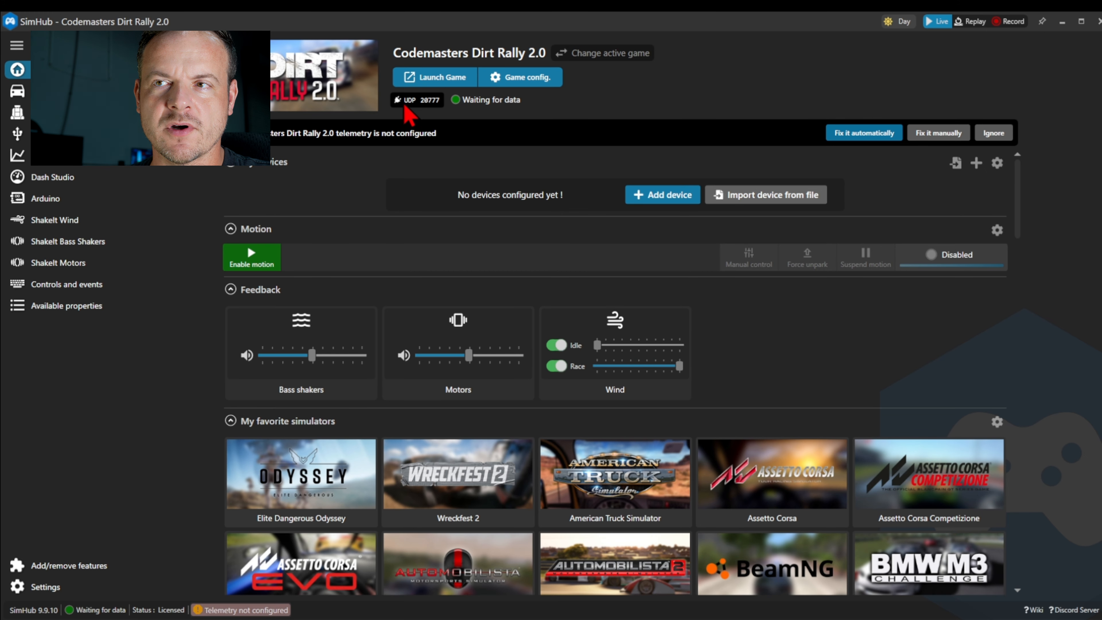
{"action": "left_click", "coordinate": [437, 105]}
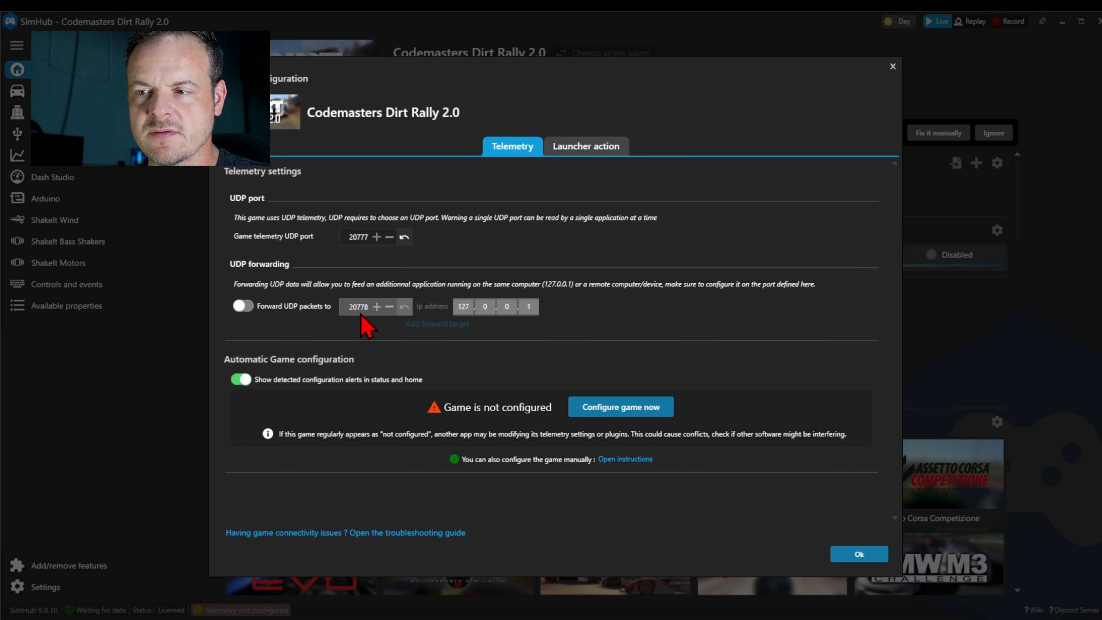
- In Sigma Integrale Motion Systems, set the Dirt Rally 2.0 forwarding port to 20777 and switch port forwarding off and on again
{"action": "left_click", "coordinate": [852, 619]}
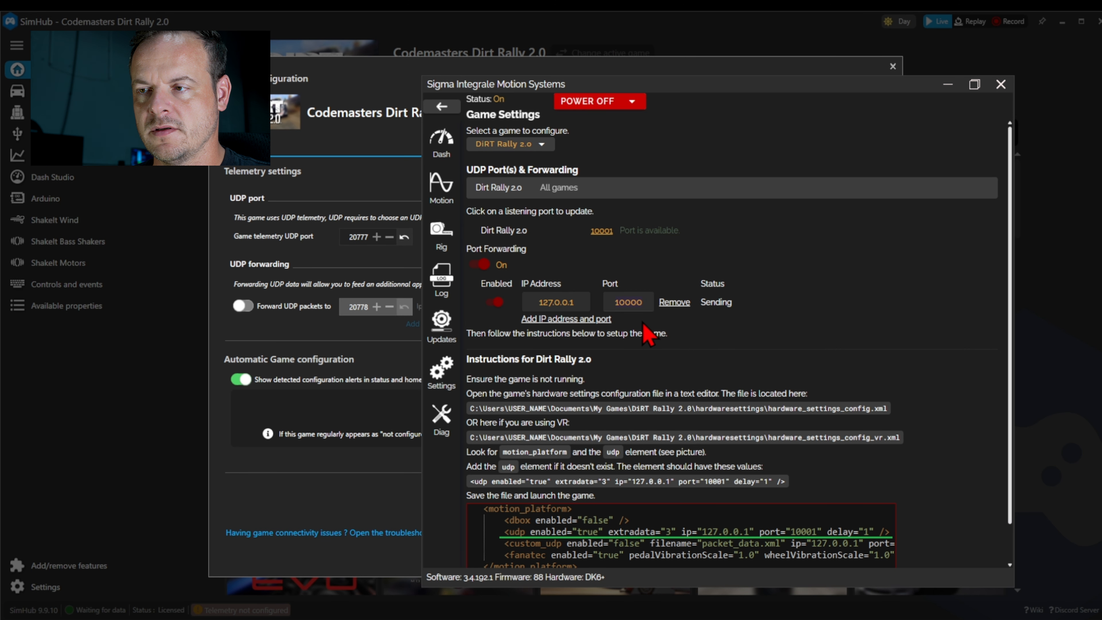
{"action": "left_click", "coordinate": [483, 268]}
{"action": "left_click", "coordinate": [483, 270]}
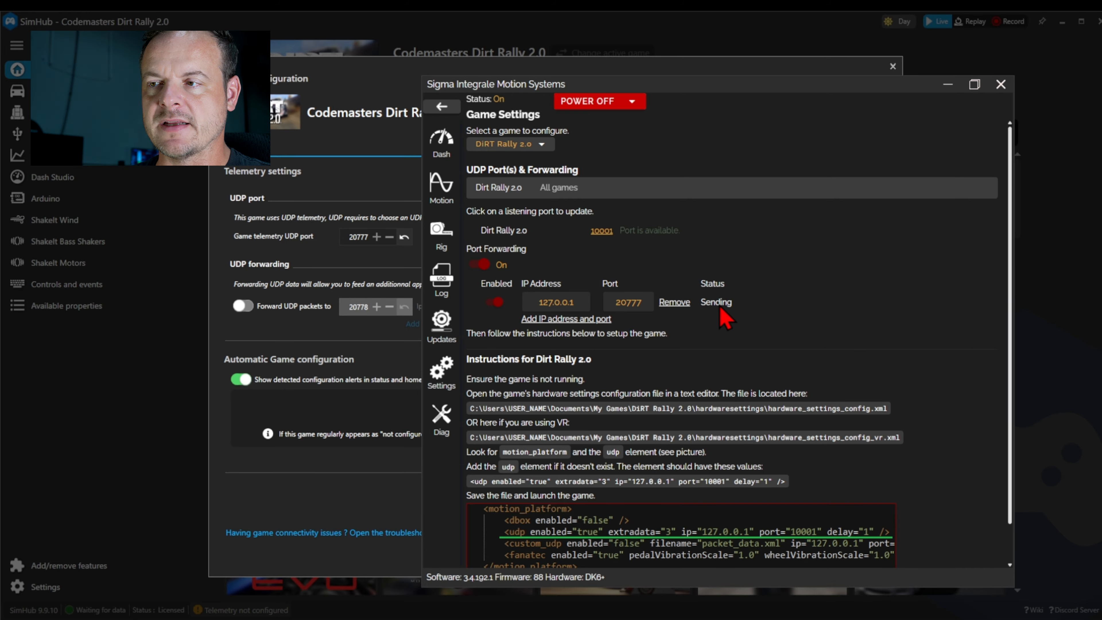
- Minimize Sigma Integrale Motion Systems and accept the Dirt Rally 2.0 configuration dialog in SimHub
{"action": "left_click", "coordinate": [948, 84]}
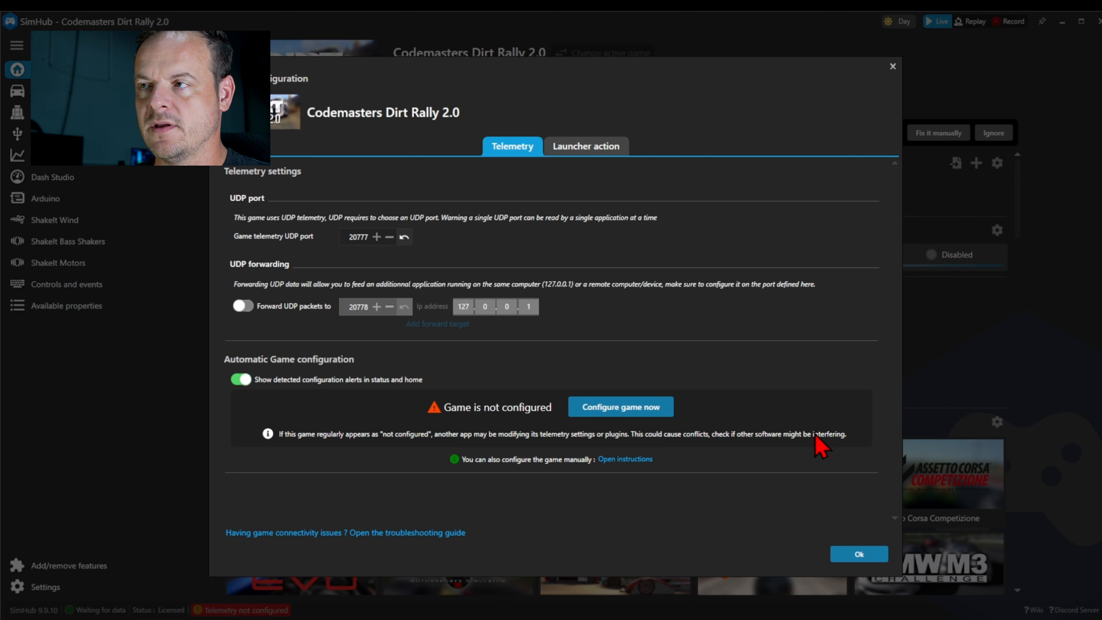
{"action": "left_click", "coordinate": [858, 557]}
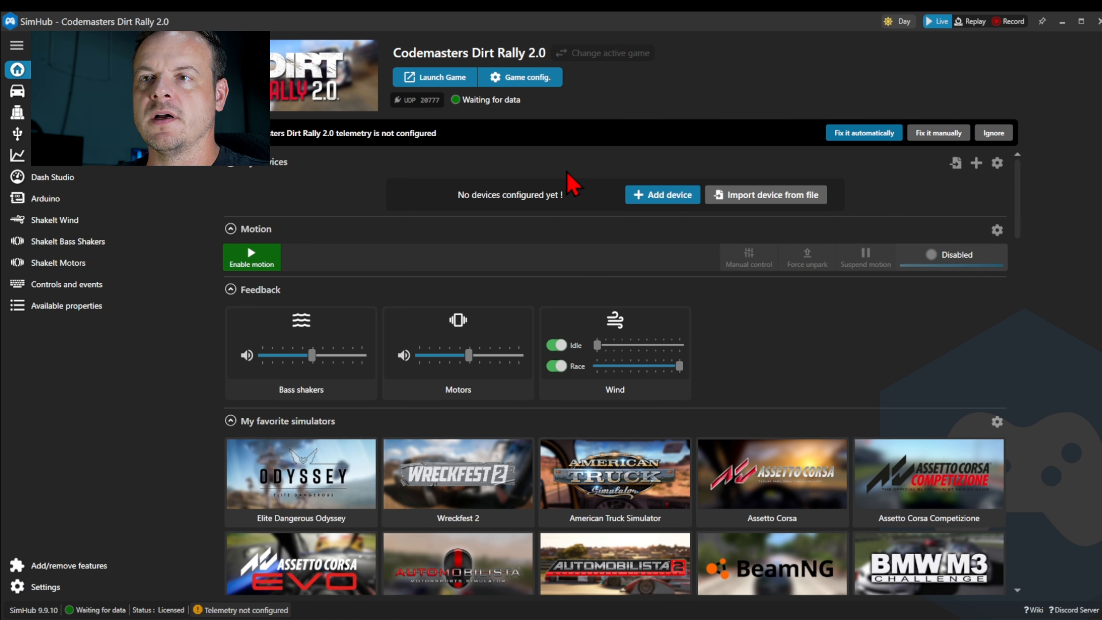
- Switch to DiRT Rally 2.0 and resume the paused drive to check whether SimHub receives the forwarded telemetry
{"action": "key", "text": "alt+Tab"}
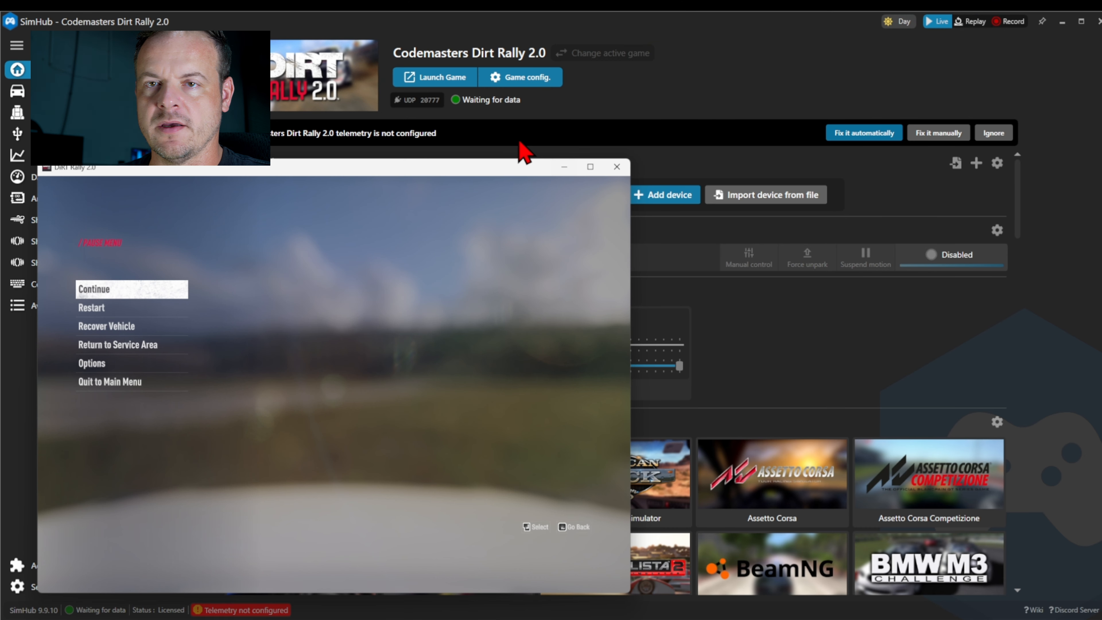
{"action": "left_click", "coordinate": [106, 291]}
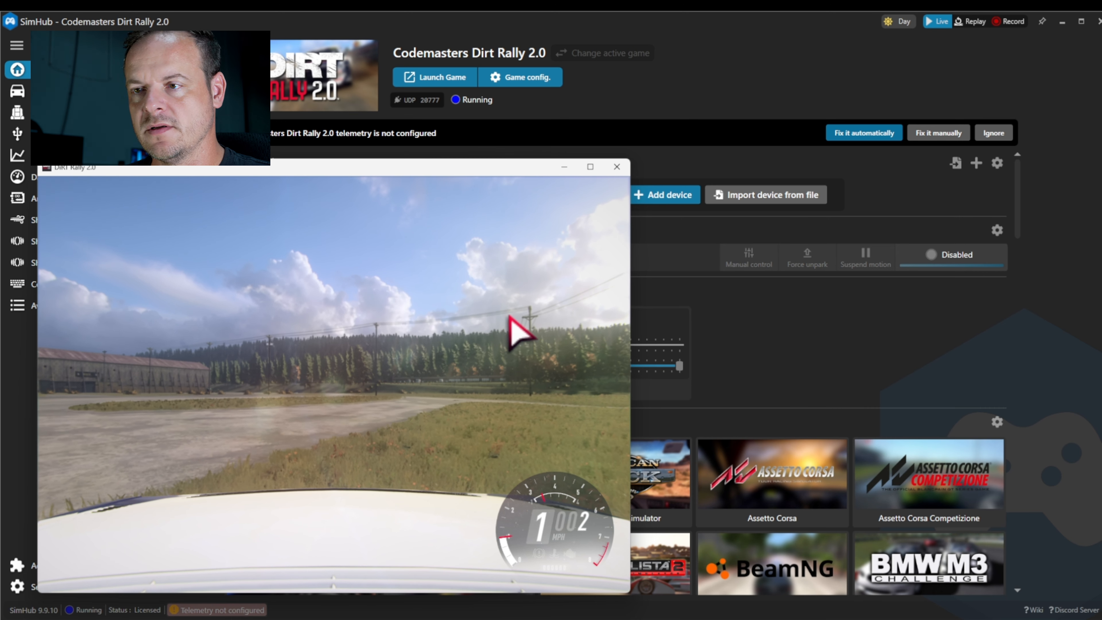
{"action": "key", "text": "alt+Tab"}
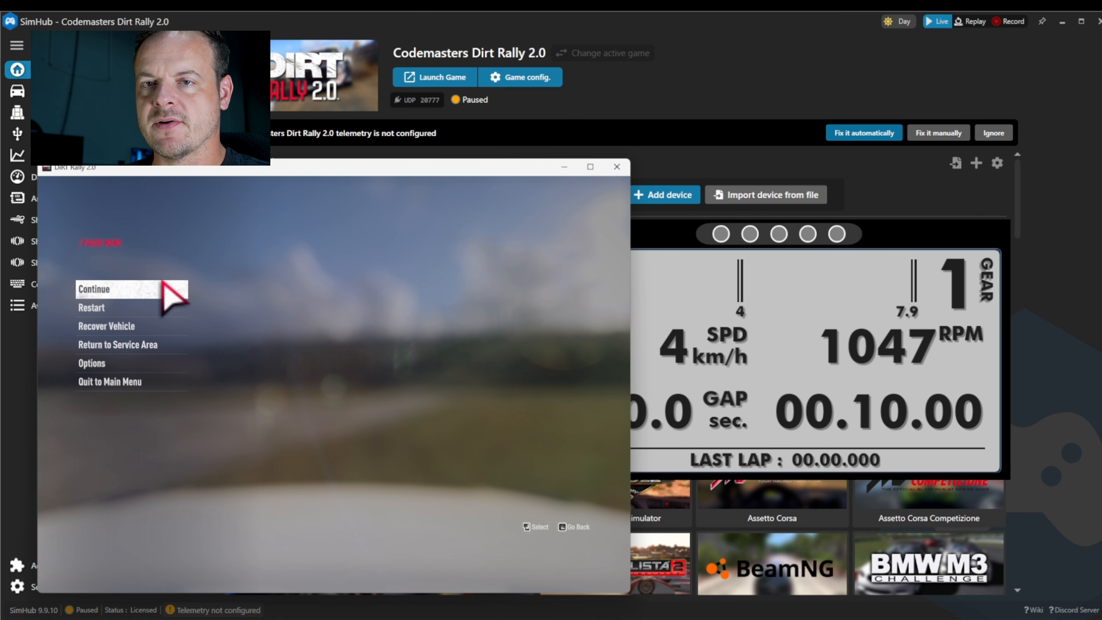
{"action": "left_click", "coordinate": [158, 289]}
- Move the AIM GS-DASH window clear of the game and minimize the main SimHub window
{"action": "left_click_drag", "start_coordinate": [890, 226], "coordinate": [971, 328]}
{"action": "left_click", "coordinate": [1061, 22]}
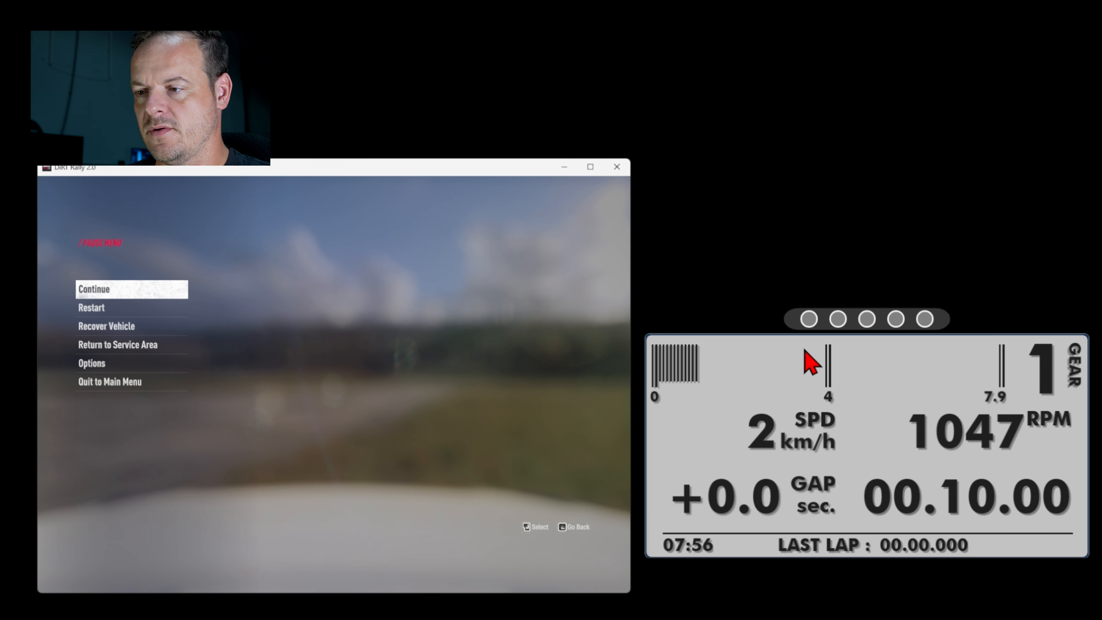
- Switch to Sigma Integrale Motion Systems, open the game telemetry graph in the diagnostics, and select Pitch Position as its data
{"action": "key", "text": "alt+Tab"}
{"action": "key", "text": "Tab"}
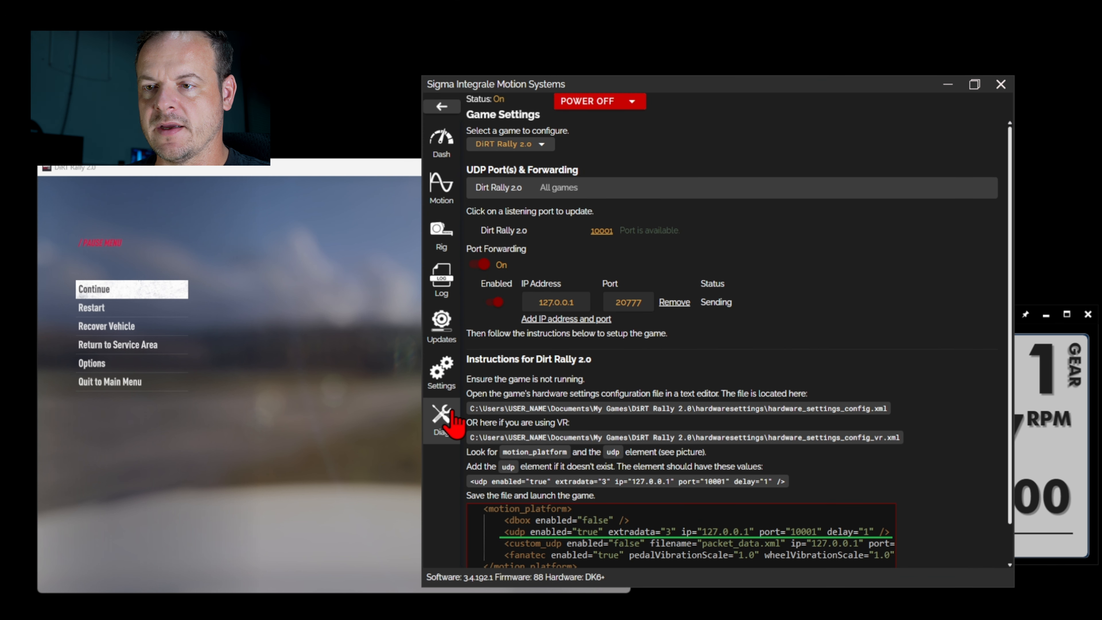
{"action": "left_click", "coordinate": [455, 419]}
{"action": "left_click", "coordinate": [624, 173]}
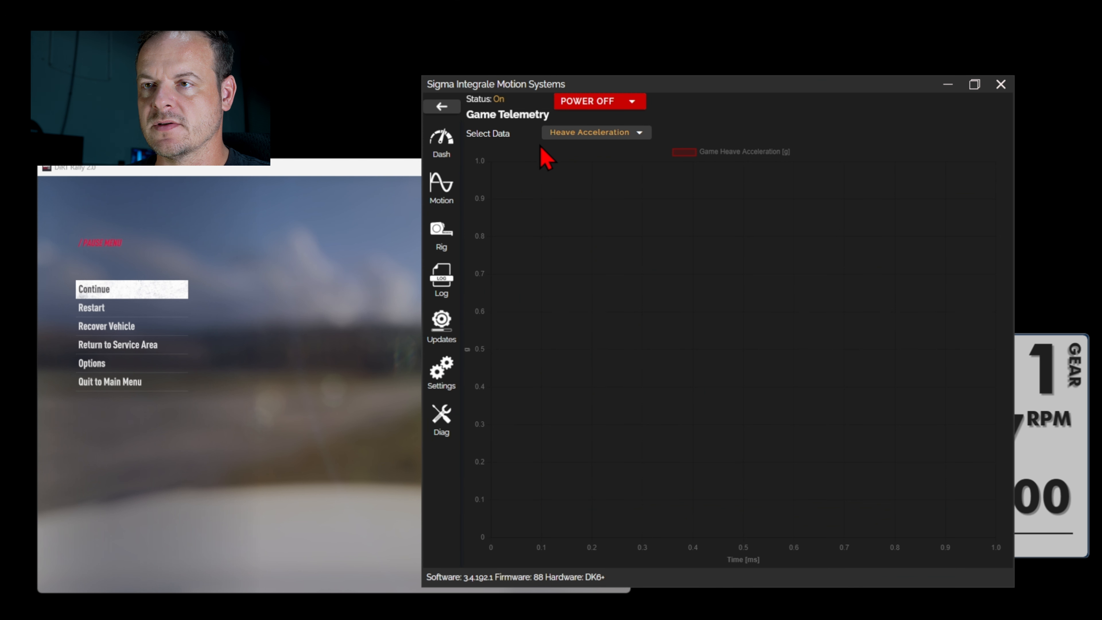
{"action": "left_click", "coordinate": [601, 135]}
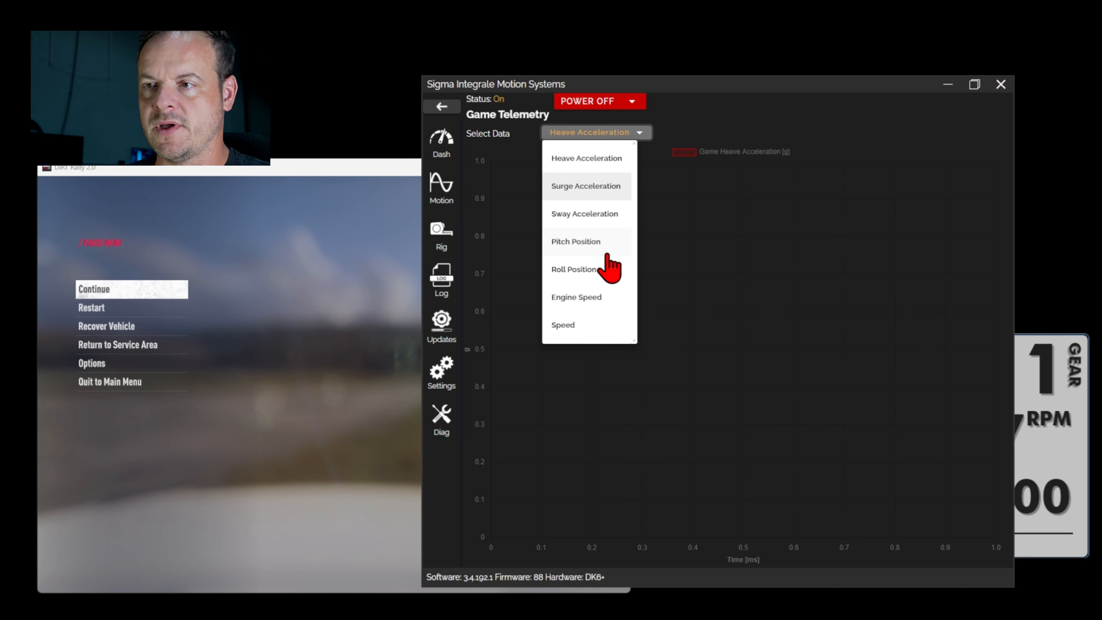
{"action": "left_click", "coordinate": [603, 248]}
- Arrange the DiRT Rally 2.0, Sigma Integrale and AIM GS-DASH windows so the game, telemetry graph and dashboard can be watched together
{"action": "left_click", "coordinate": [328, 170]}
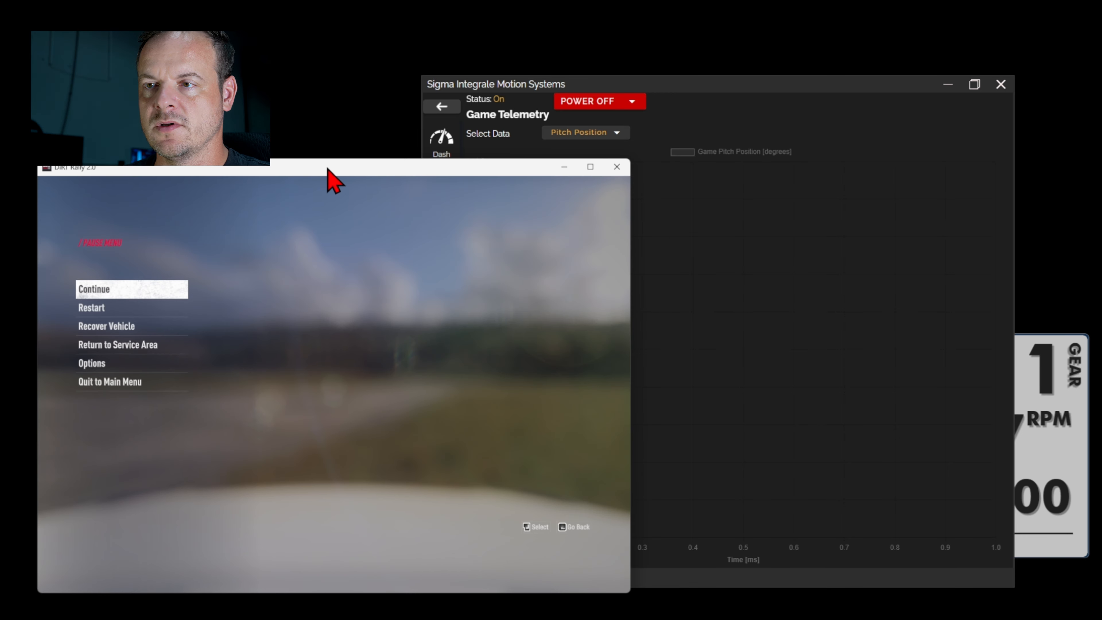
{"action": "left_click", "coordinate": [1050, 372]}
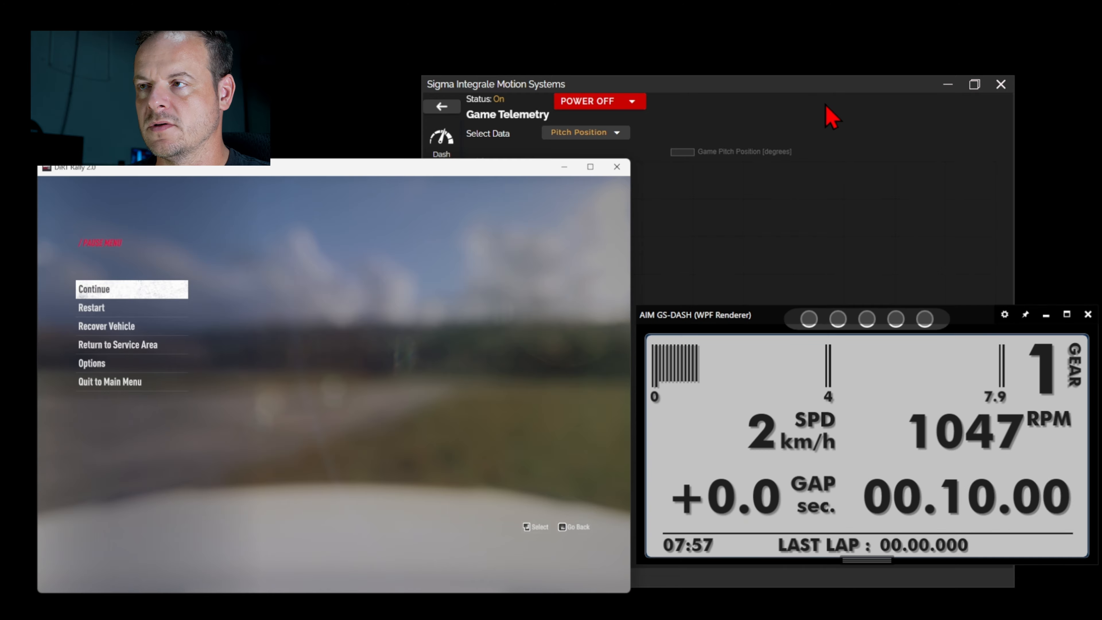
{"action": "left_click_drag", "start_coordinate": [842, 117], "coordinate": [894, 81]}
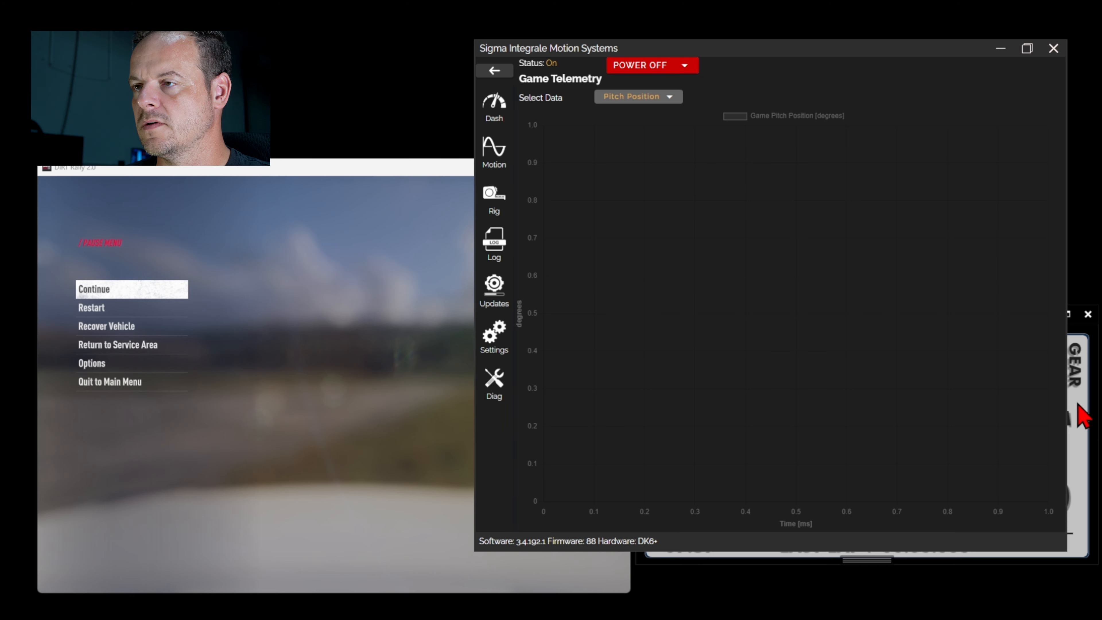
{"action": "left_click", "coordinate": [1082, 418]}
{"action": "left_click_drag", "start_coordinate": [966, 334], "coordinate": [930, 390]}
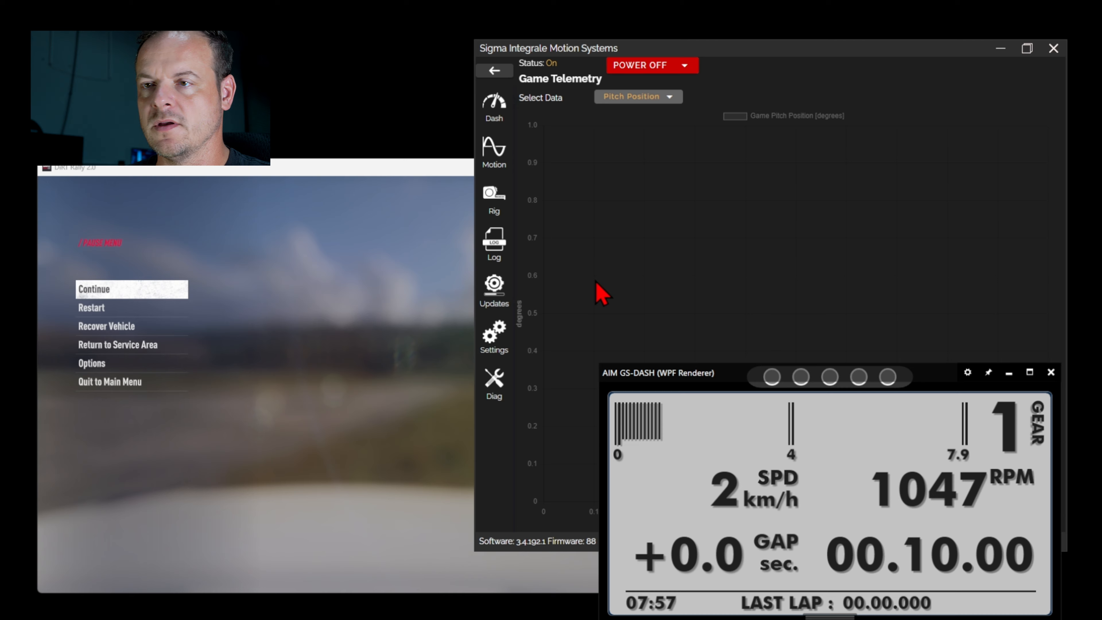
- Resume driving in DiRT Rally 2.0 to check the live pitch graph and dashboard together, and pause the game again
{"action": "left_click", "coordinate": [366, 170]}
{"action": "left_click", "coordinate": [127, 292]}
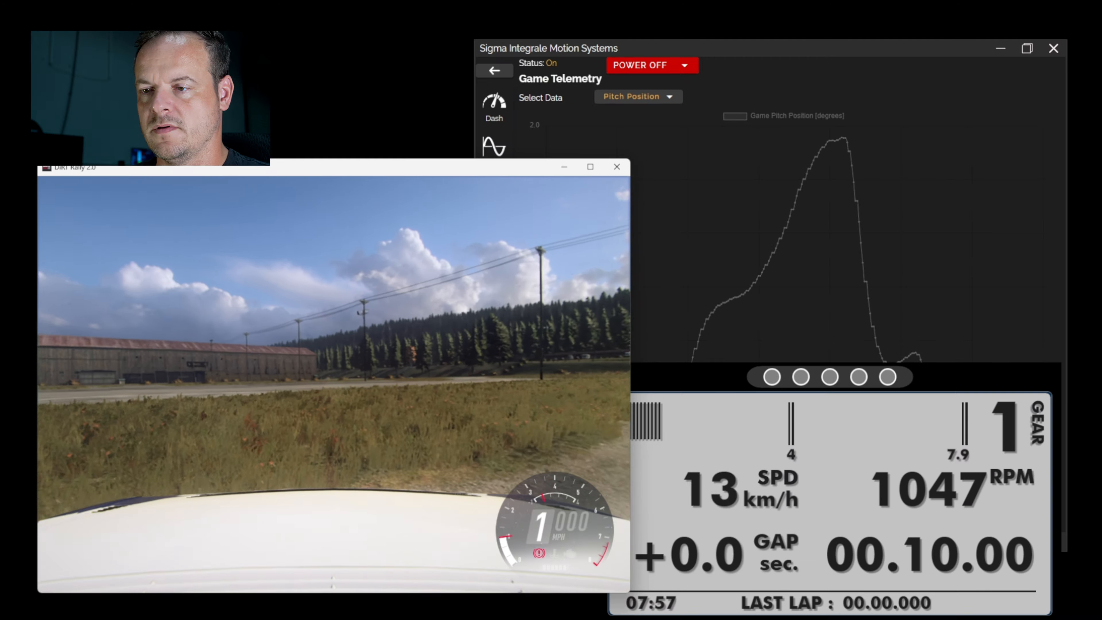
{"action": "key", "text": "Escape"}
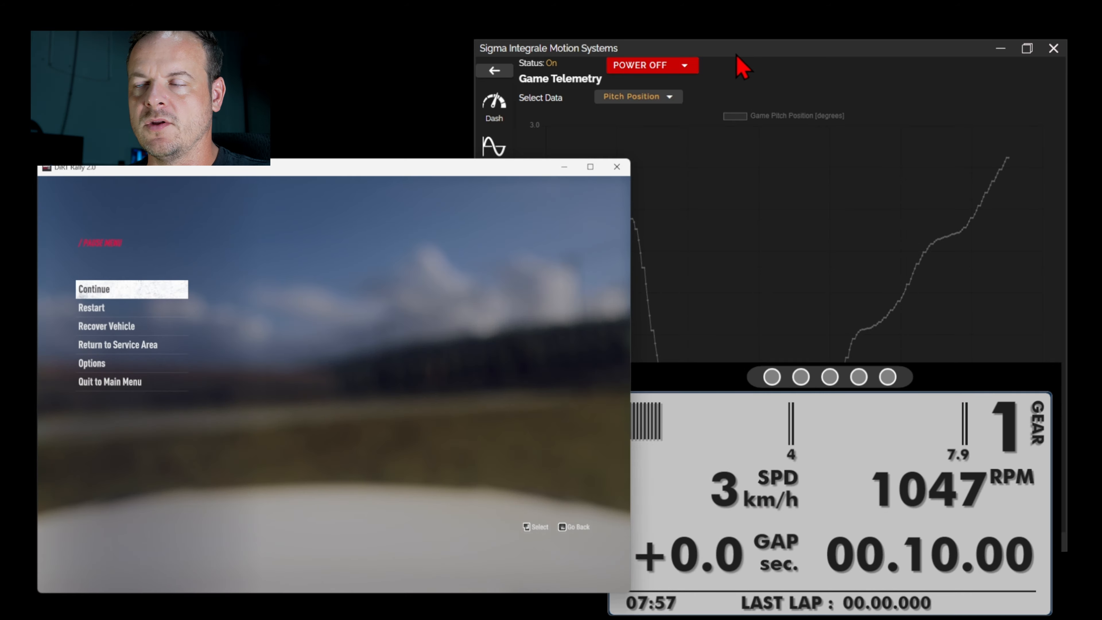
- Bring Sigma Integrale Motion Systems to the front, inspect the pitch graph, and reopen the game settings for DiRT Rally 2.0
{"action": "left_click", "coordinate": [742, 61]}
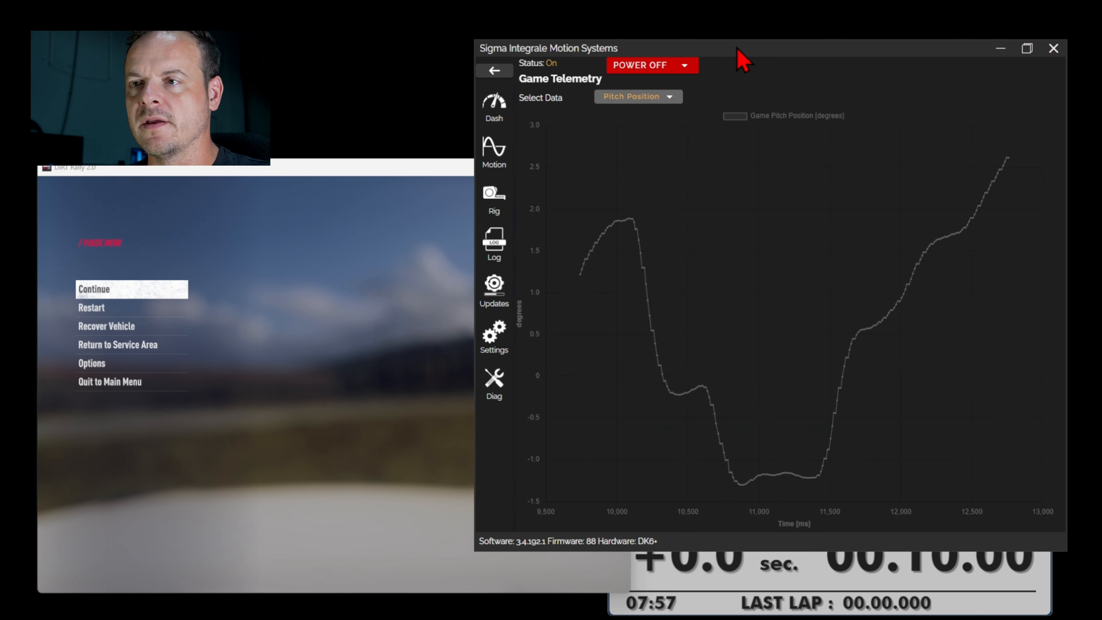
{"action": "left_click", "coordinate": [503, 360]}
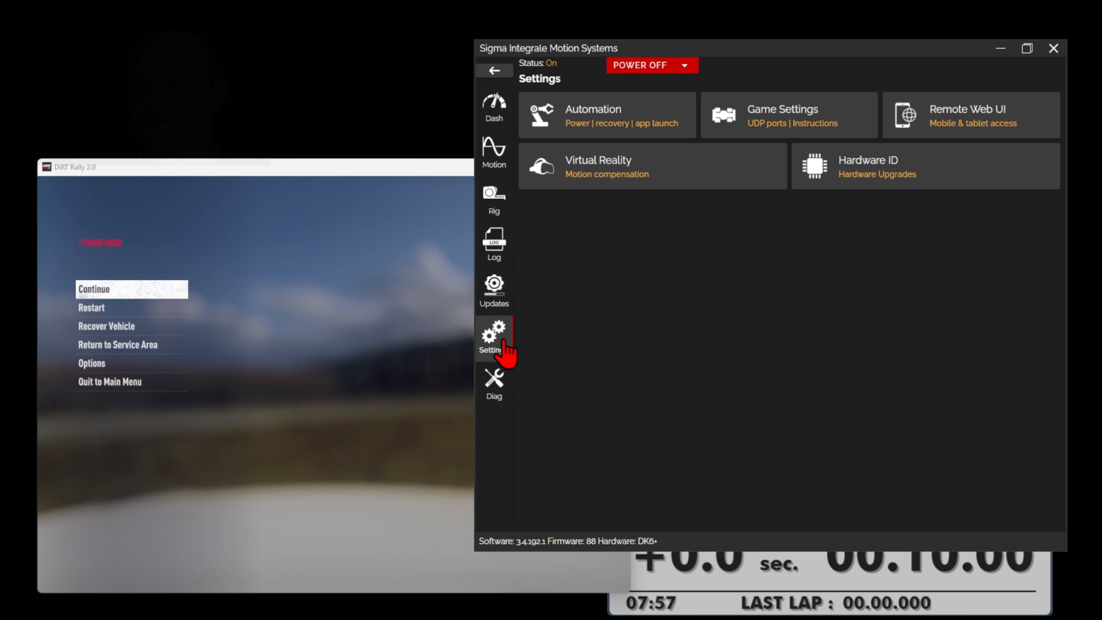
{"action": "left_click", "coordinate": [761, 133]}
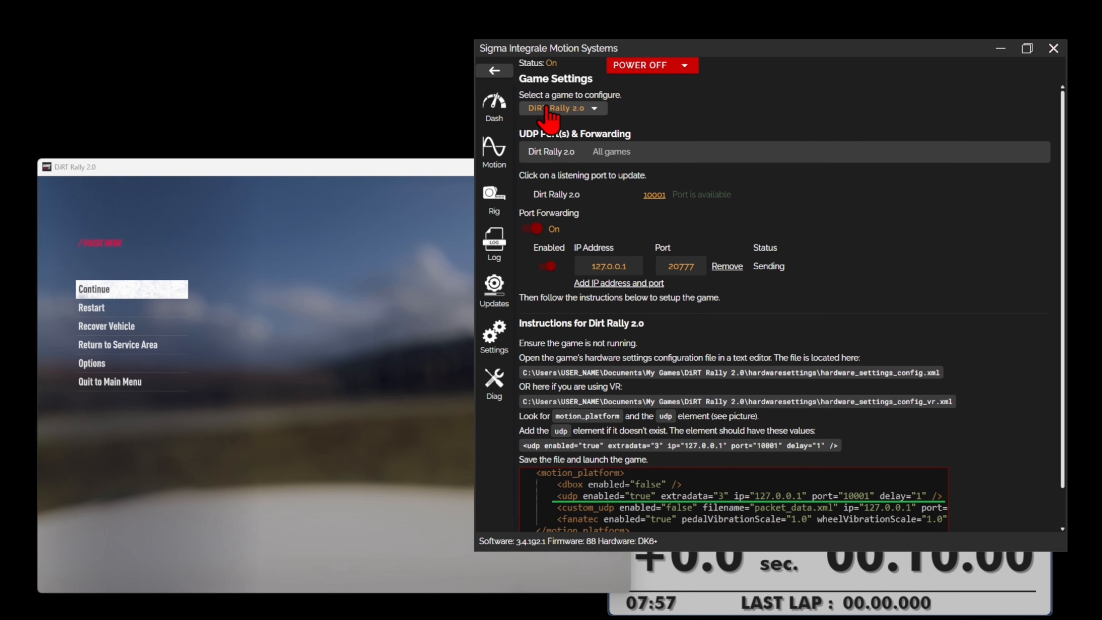